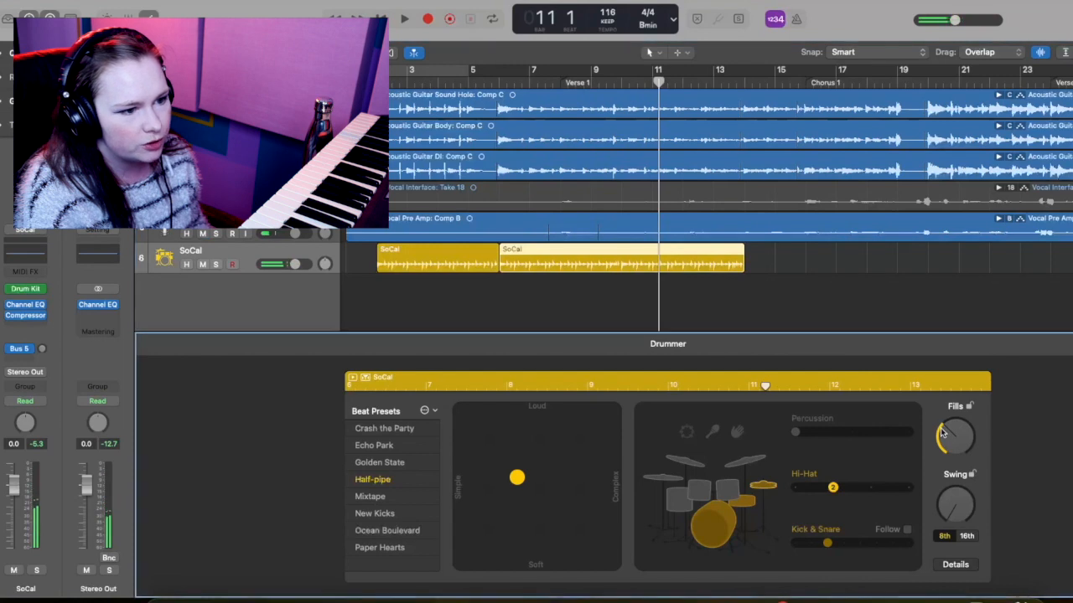
Play back the Verse 1 drummer region in passes up to its end at bar 14 to check the closing fill.
click(592, 83)
key(space)
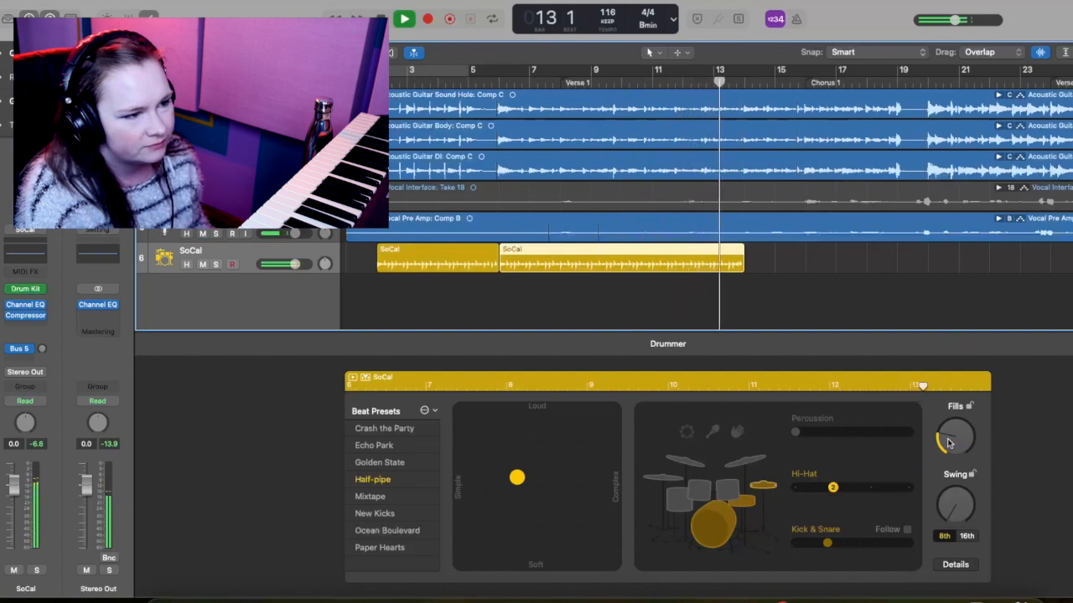
key(space)
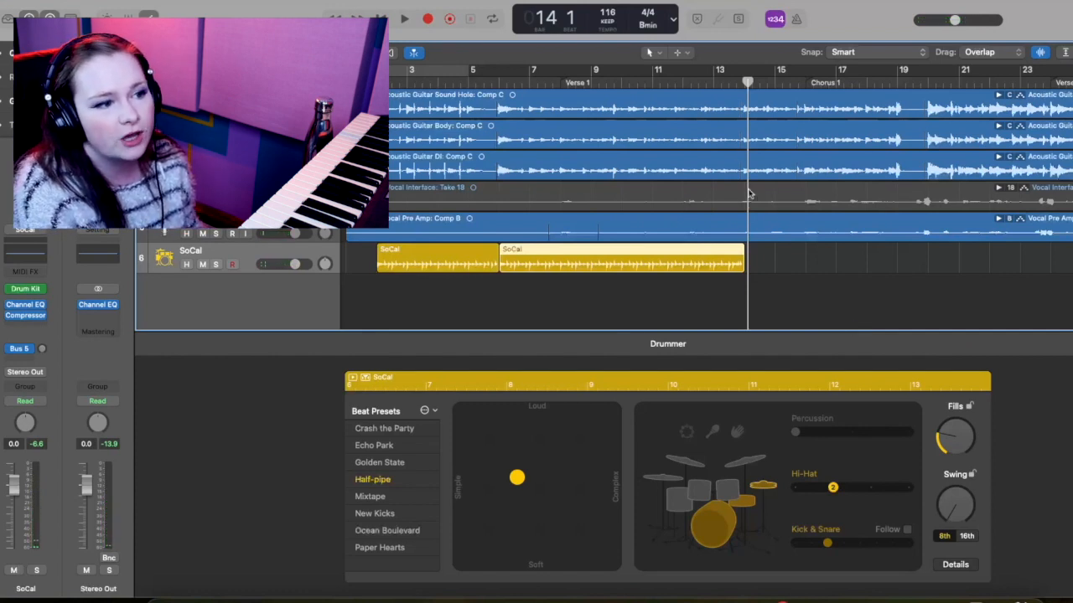
scroll(587, 120, down, 1)
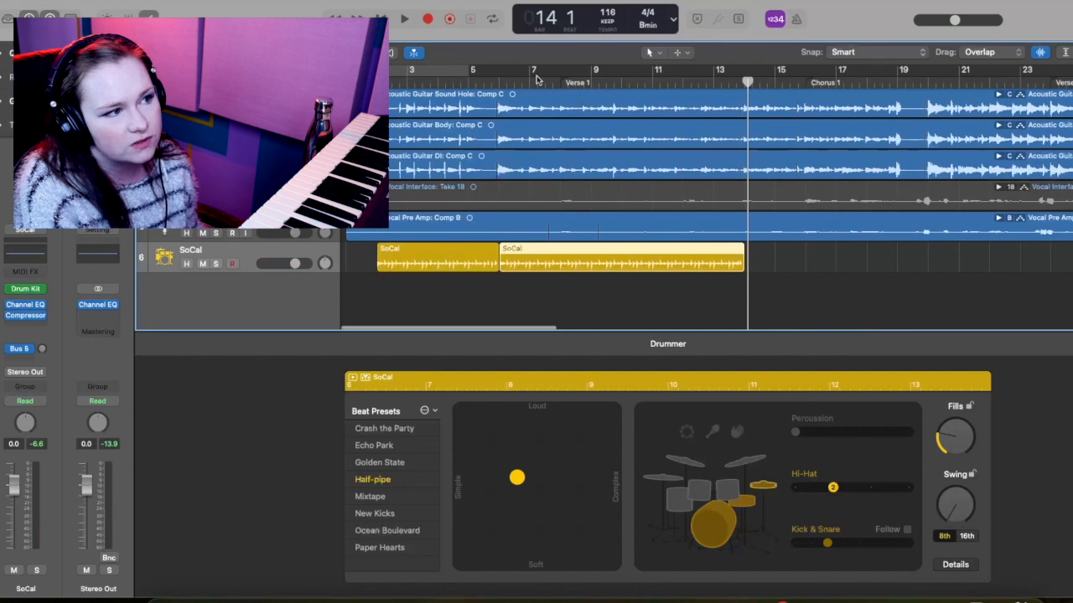
click(506, 84)
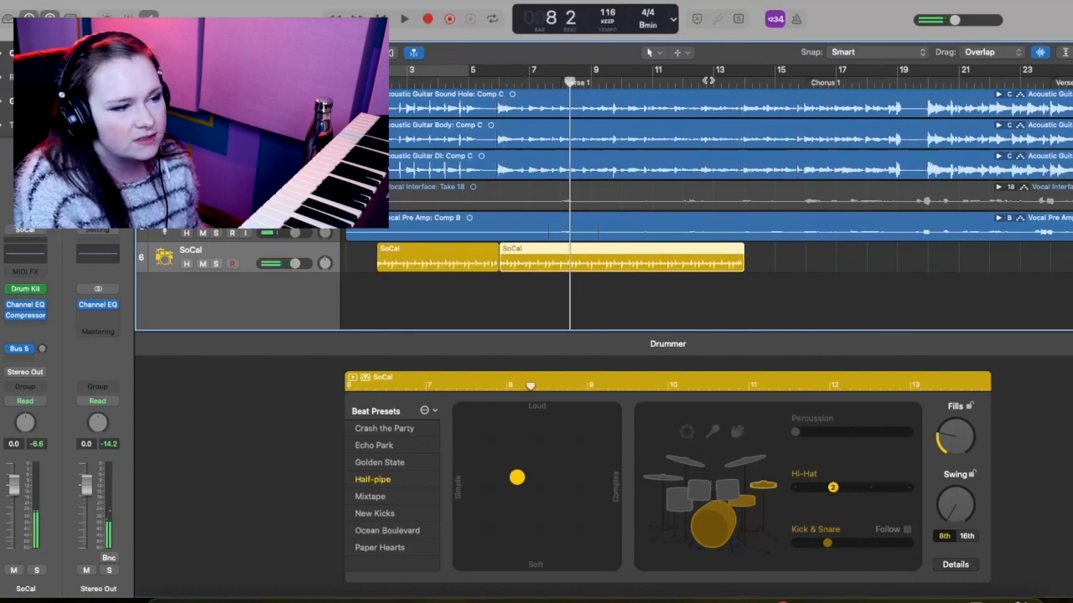
click(708, 80)
key(space)
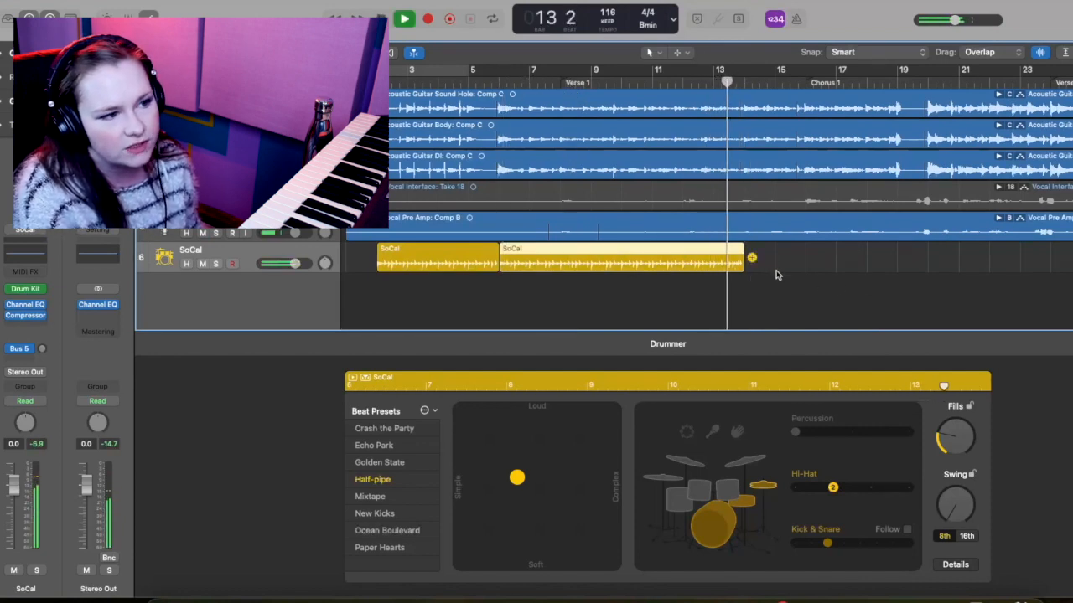
Add a drummer region after bar 14 and set its performance to very simple at medium loudness while listening.
click(752, 257)
key(space)
drag(517, 479, 473, 521)
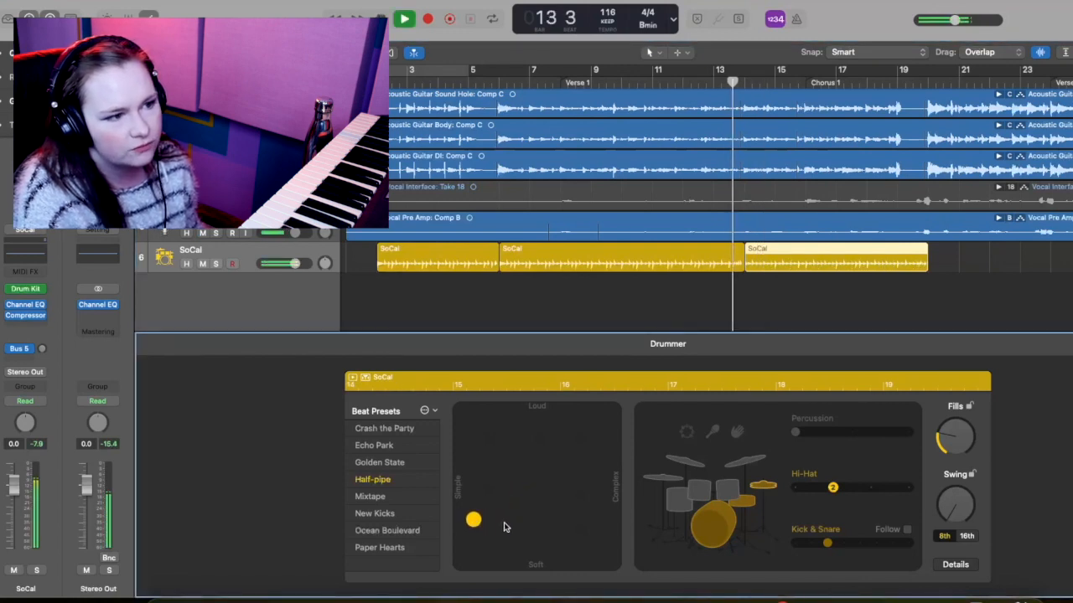
drag(474, 519, 472, 495)
key(space)
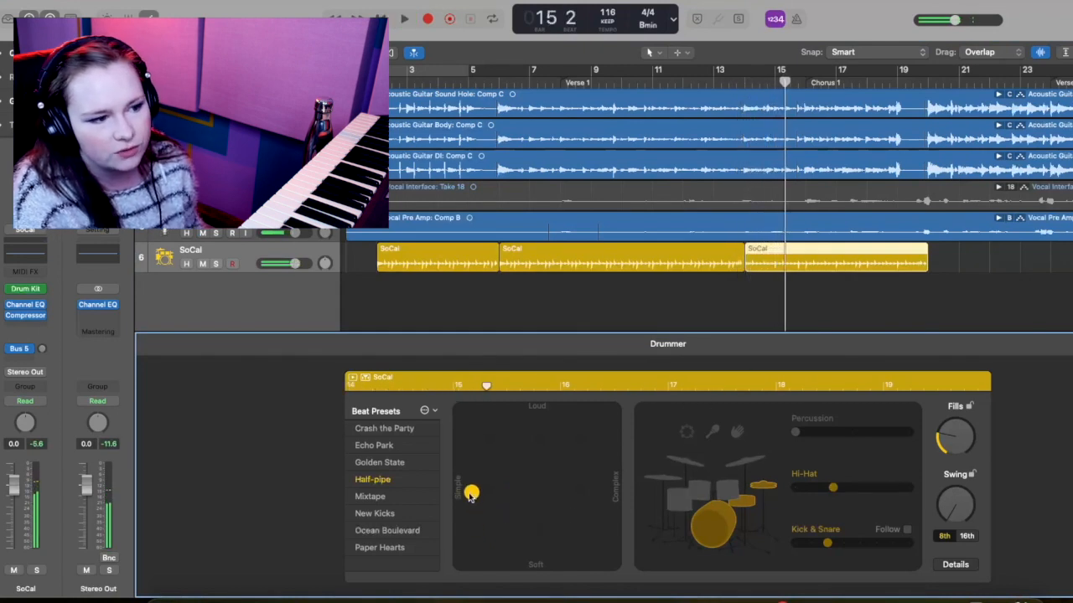
Set the new region's Hi-Hat to variation 3 during playback.
key(space)
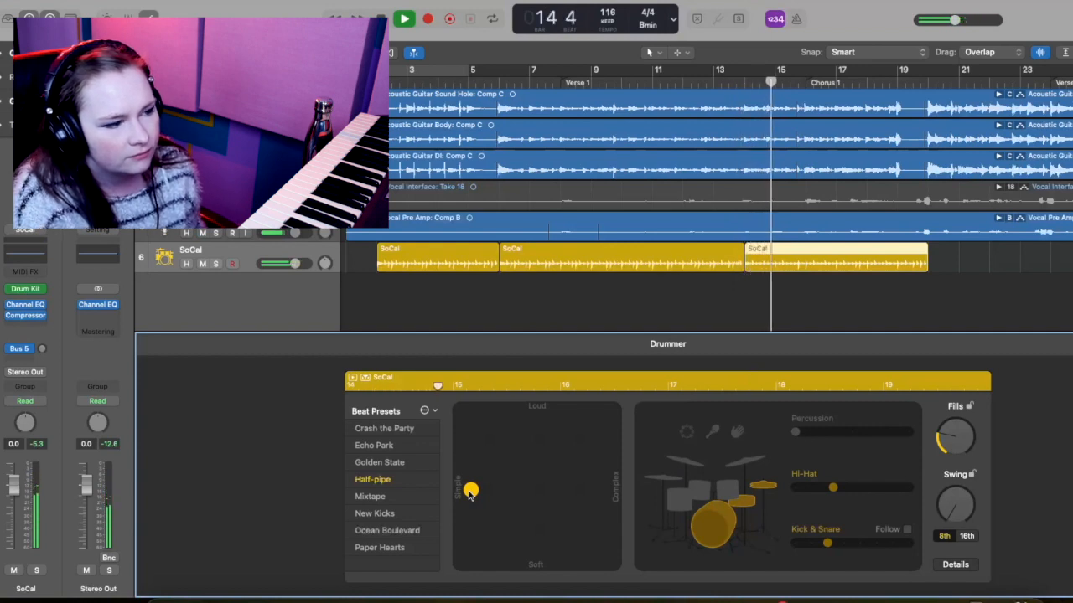
drag(833, 487, 888, 496)
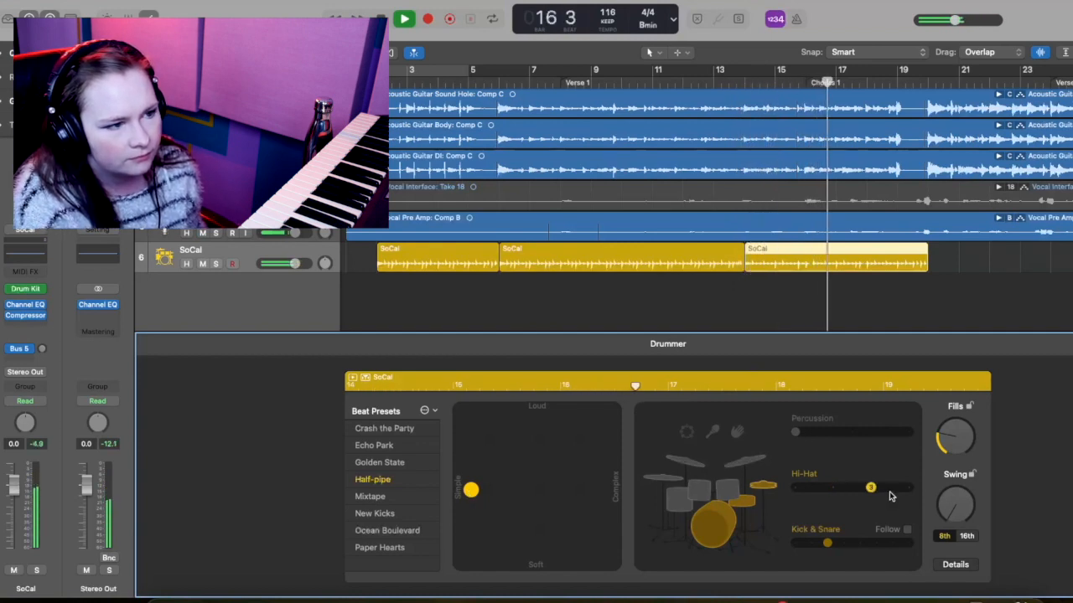
key(space)
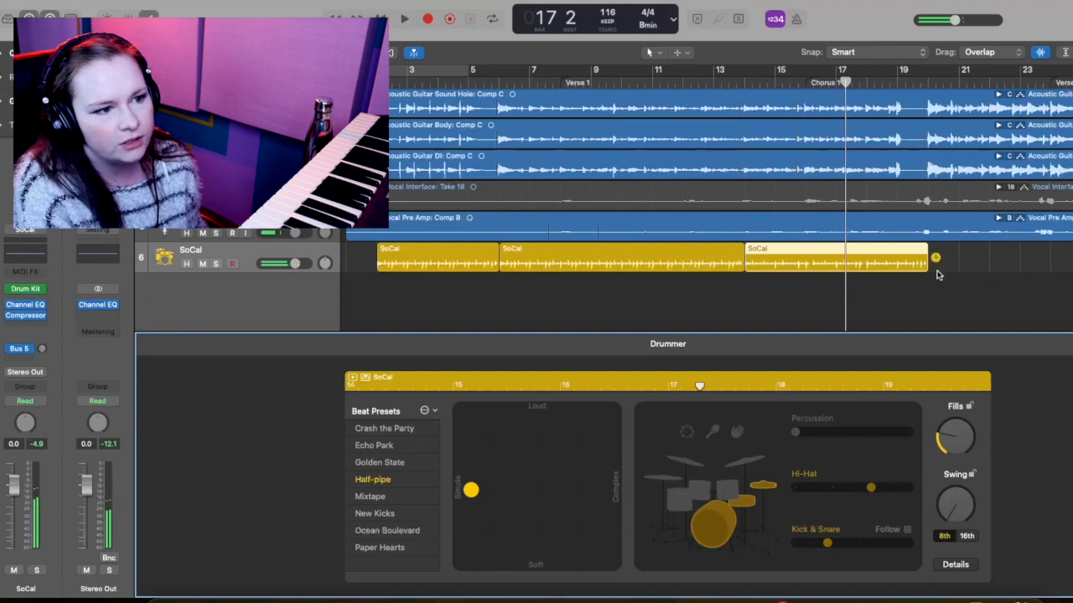
Shorten the drummer region starting at bar 14 to end at about bar 17 and play it back from bar 15.
drag(928, 268, 843, 266)
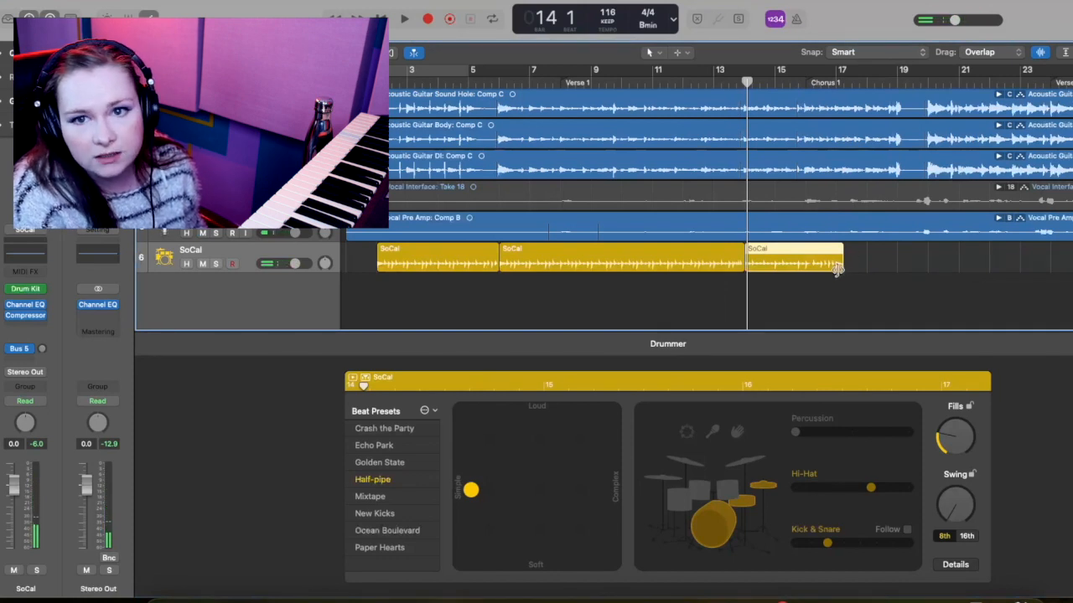
click(789, 83)
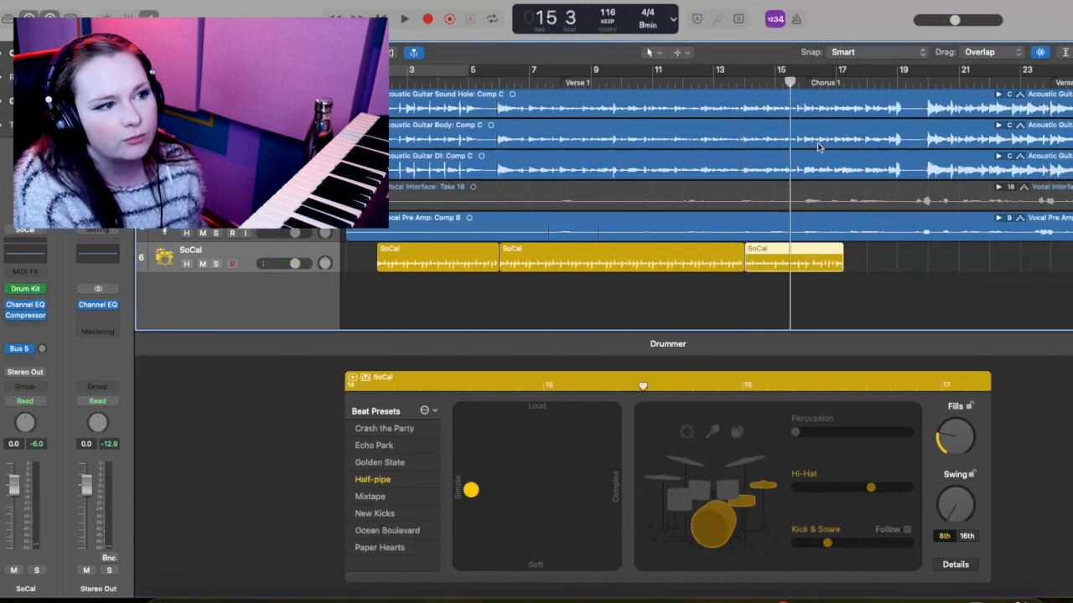
key(space)
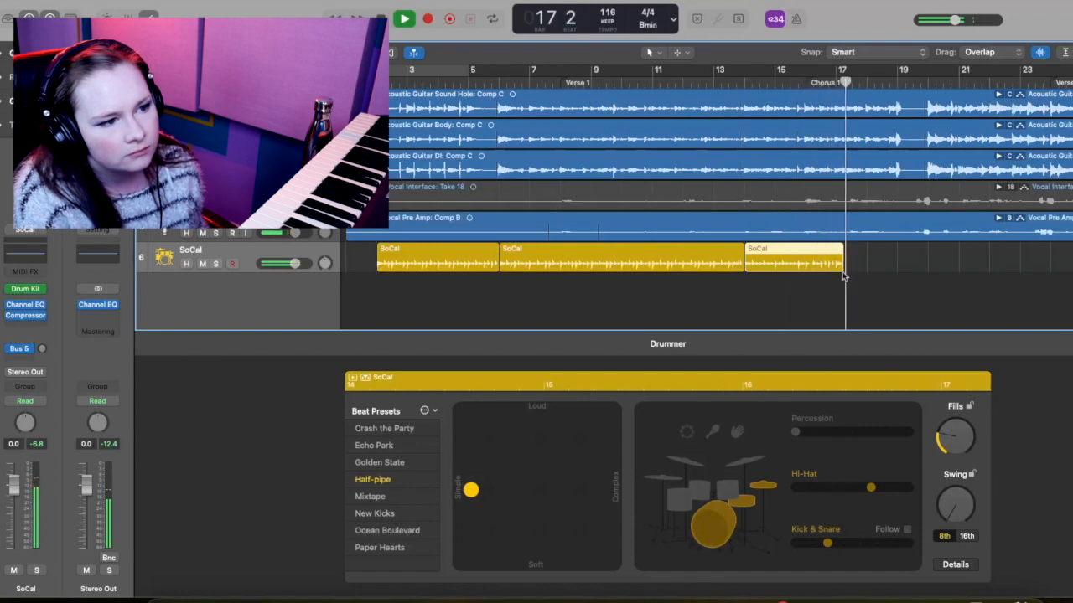
Add a Chorus 1 drummer region from bar 16 to about bar 19, raise its Fills amount and play it back.
click(894, 269)
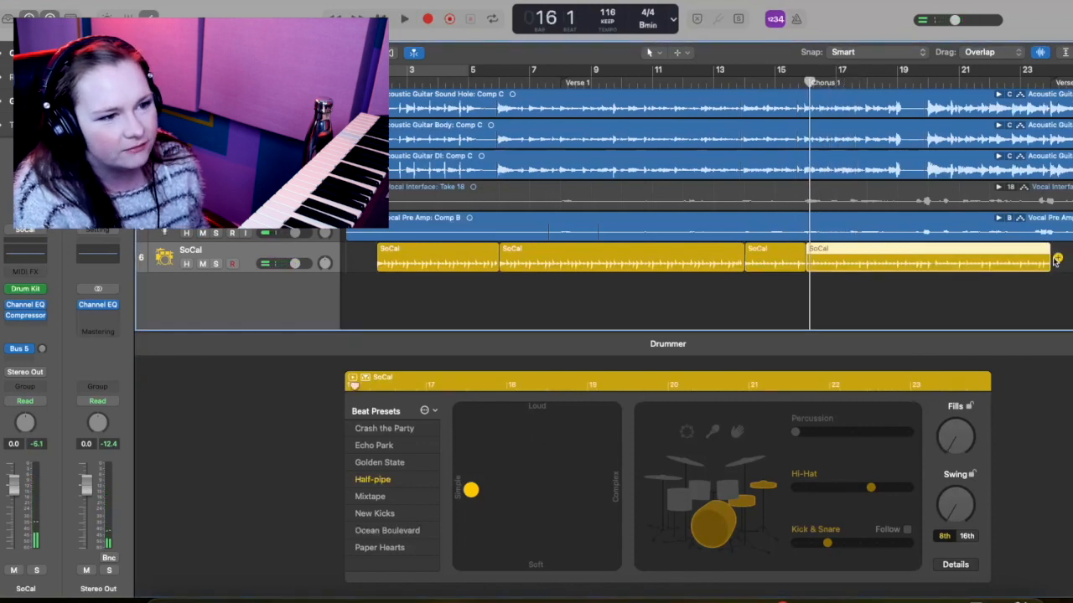
drag(1050, 263, 896, 265)
drag(947, 443, 953, 389)
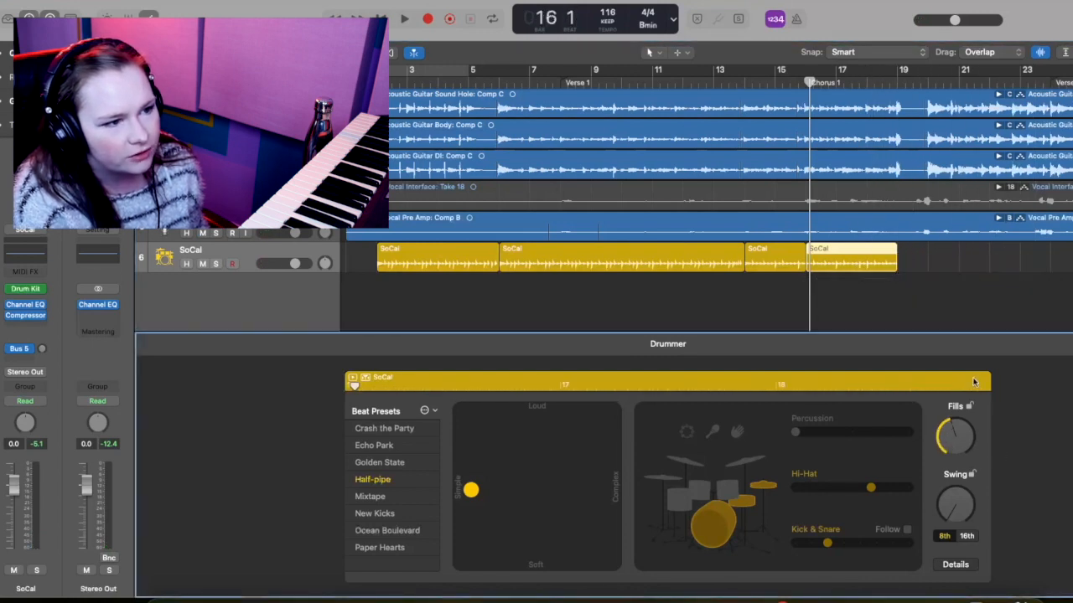
key(space)
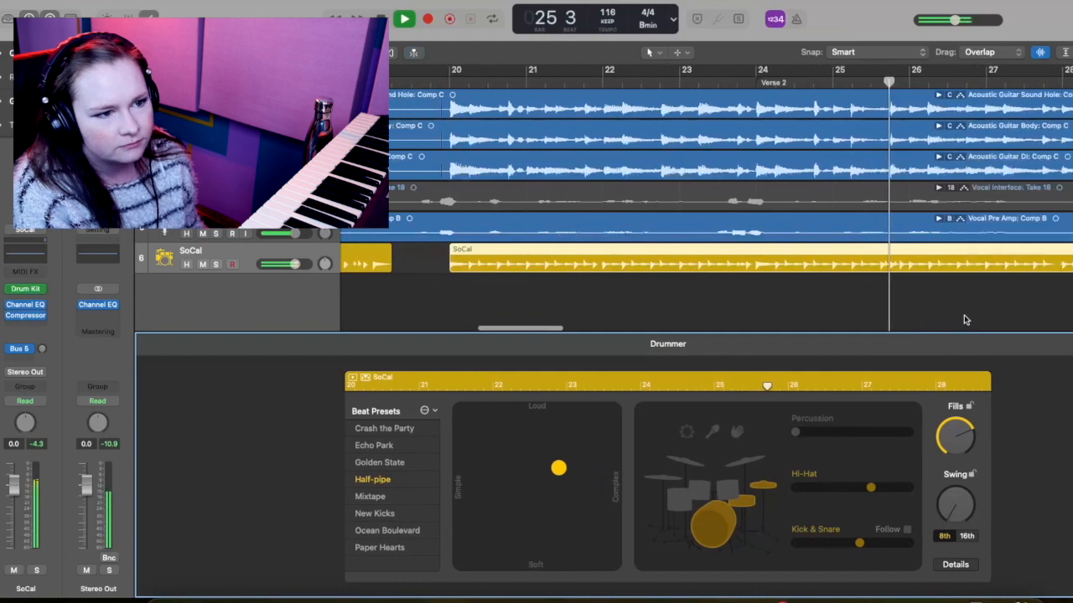
Slightly lower the Fills of the drummer region starting at bar 20, end it at bar 28 and listen to its ending.
key(space)
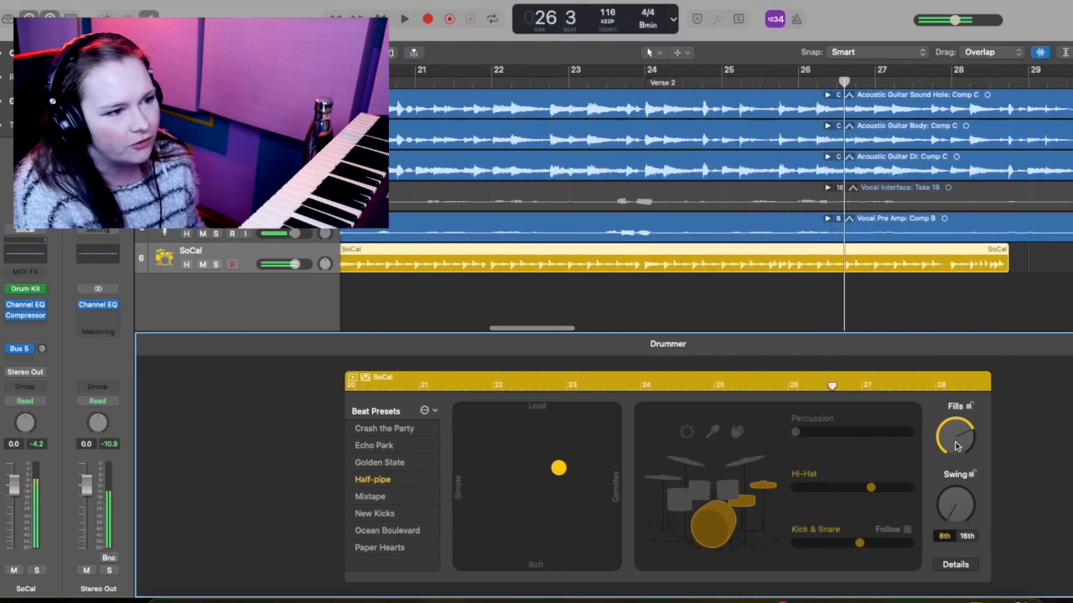
drag(951, 439, 951, 458)
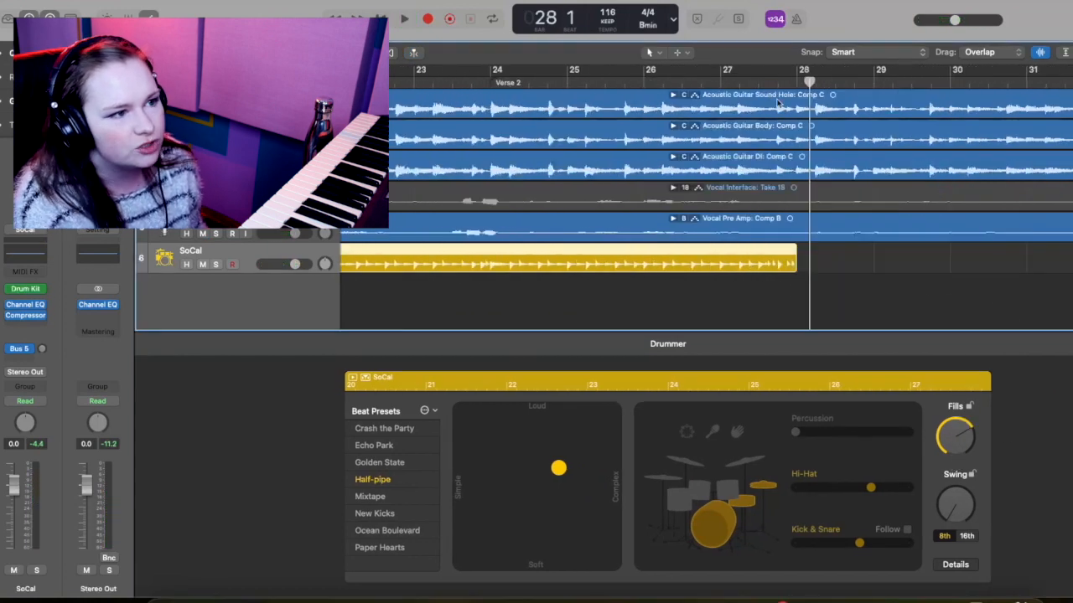
key(space)
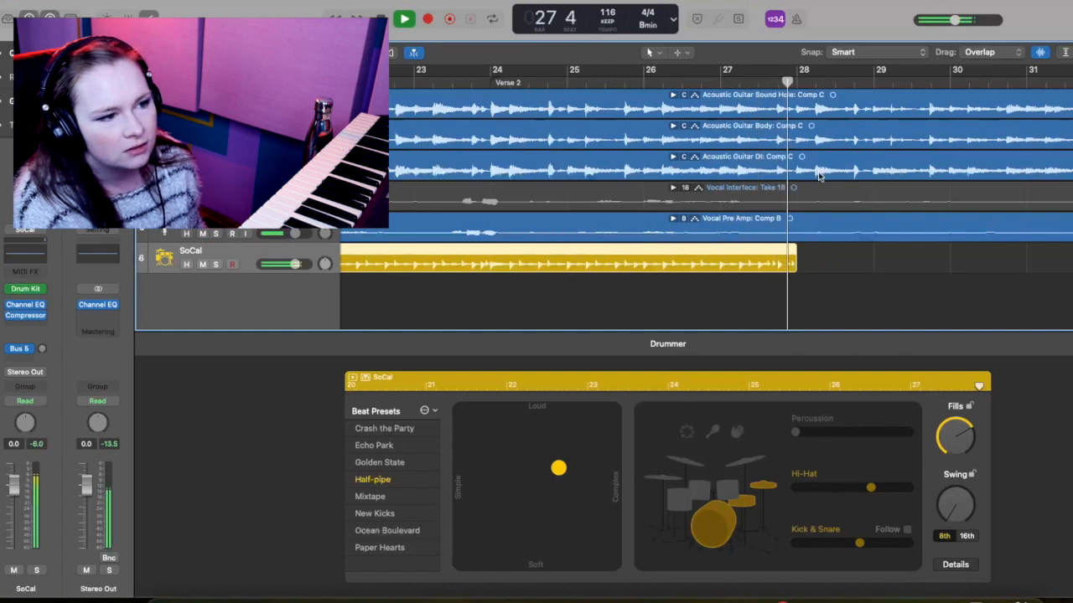
key(space)
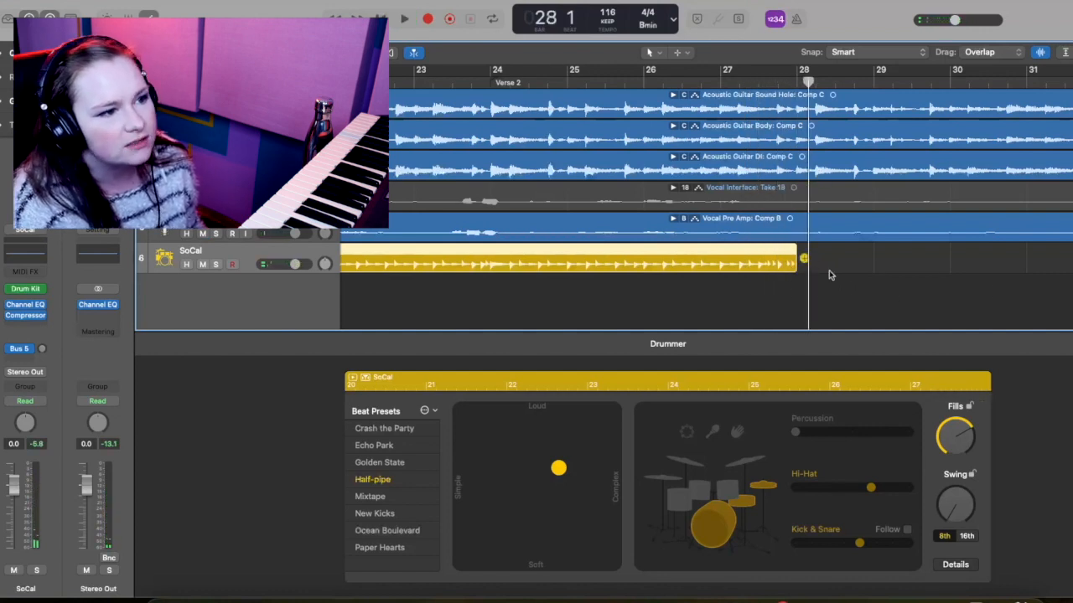
Continue the drum track with drummer regions for bars 28 to 32 and bars 32 to 35.
click(805, 260)
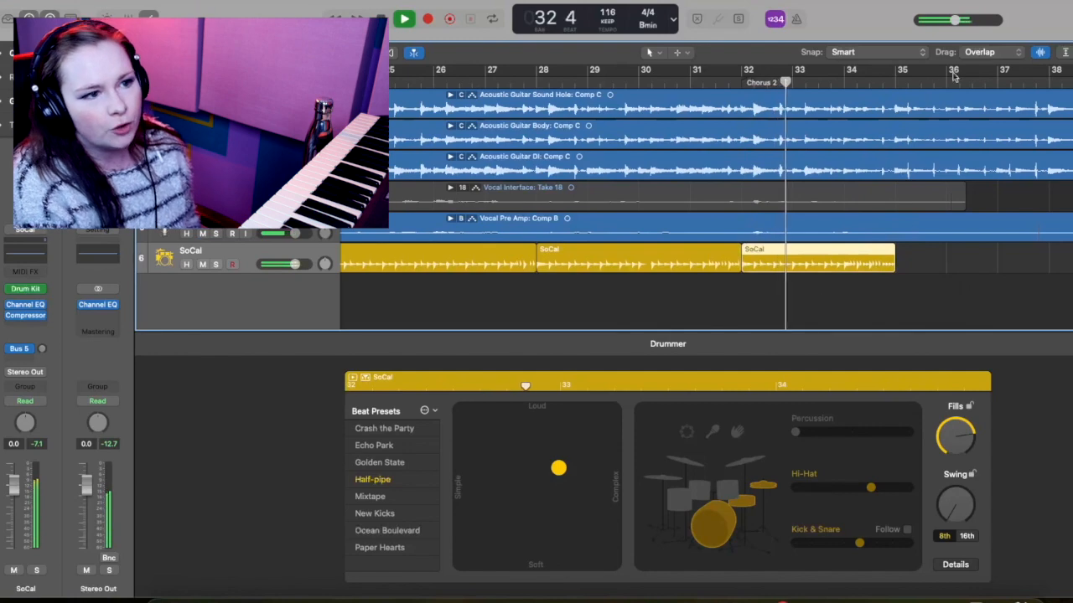
key(space)
scroll(897, 160, left, 15)
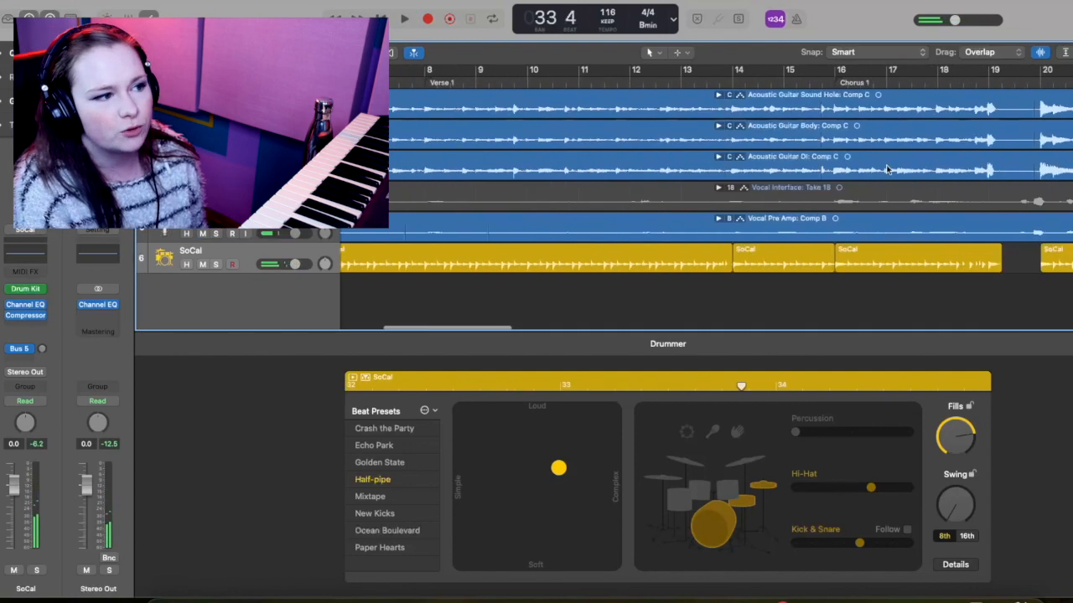
scroll(489, 257, right, 15)
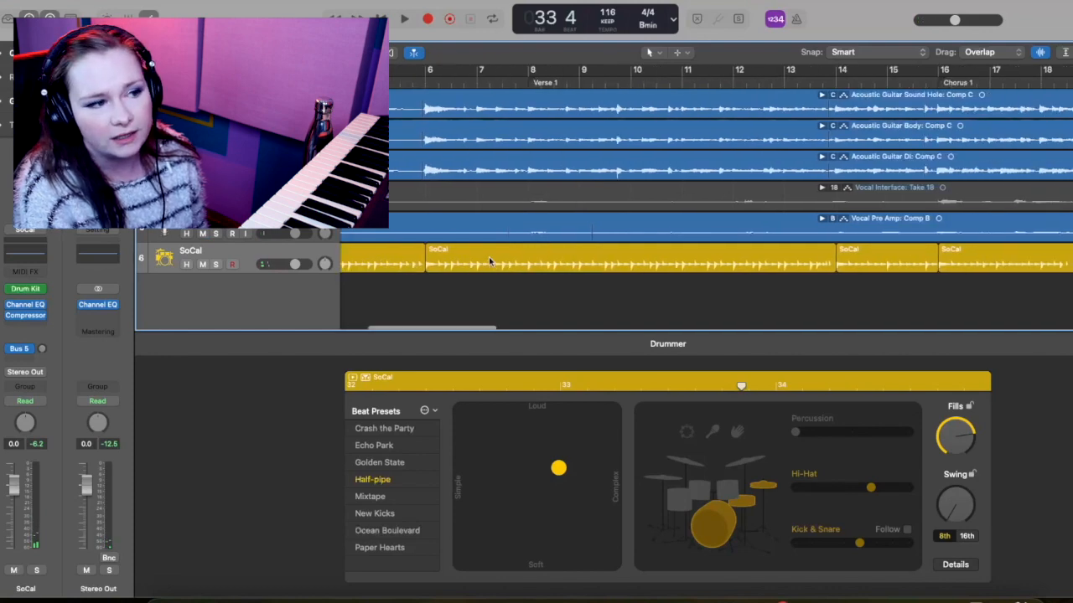
scroll(636, 228, right, 2)
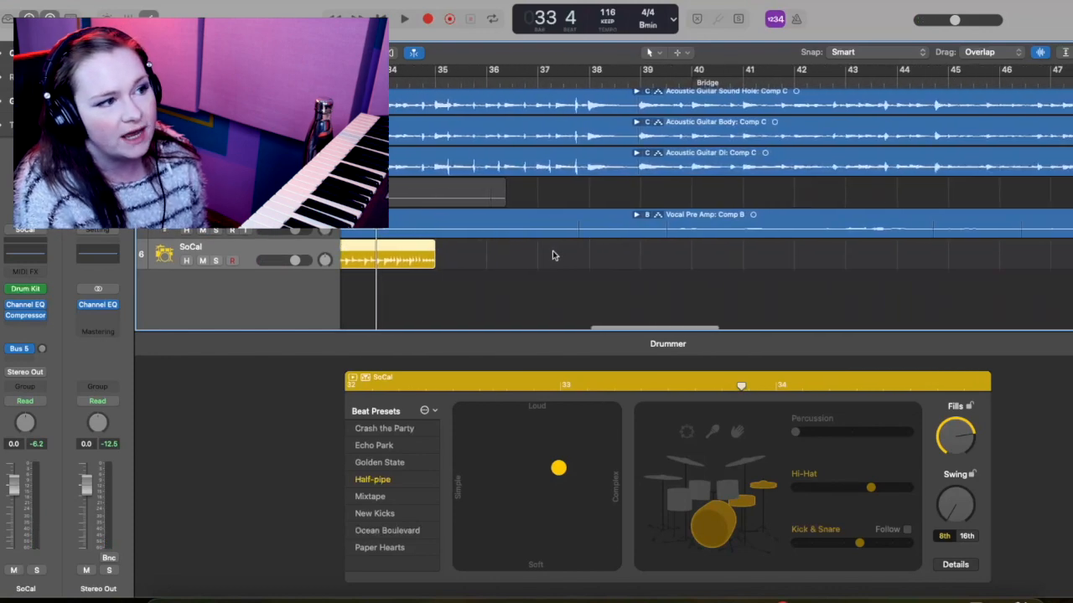
scroll(557, 254, left, 6)
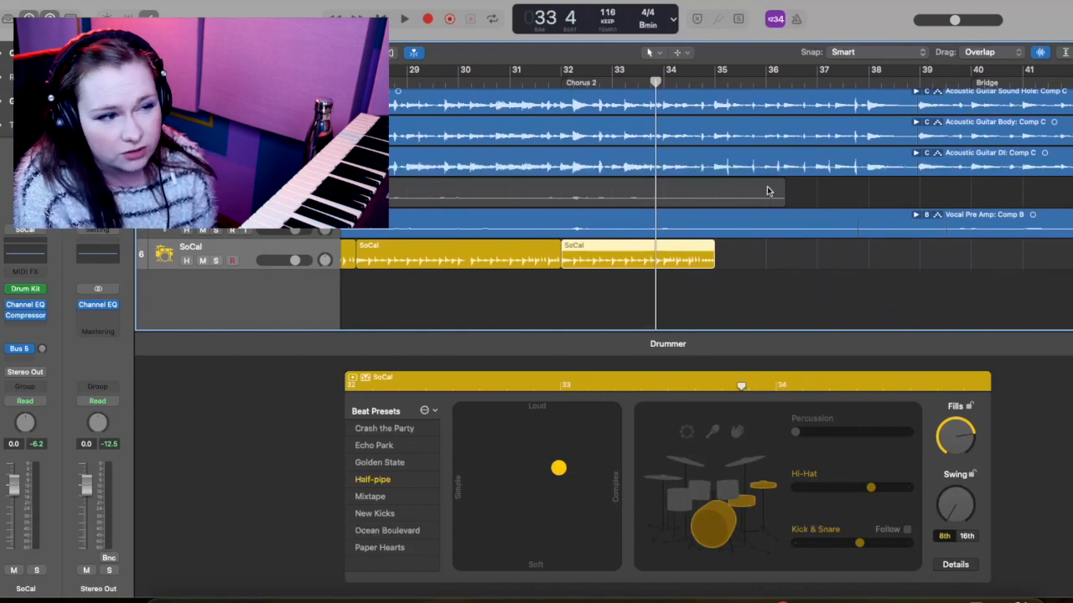
scroll(706, 254, left, 15)
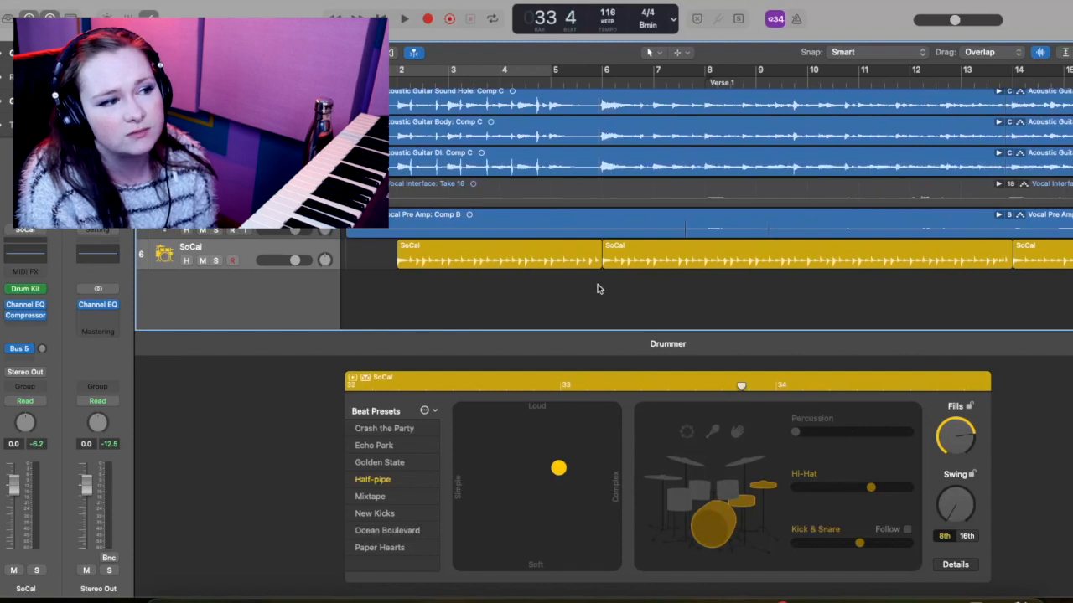
scroll(1048, 247, right, 15)
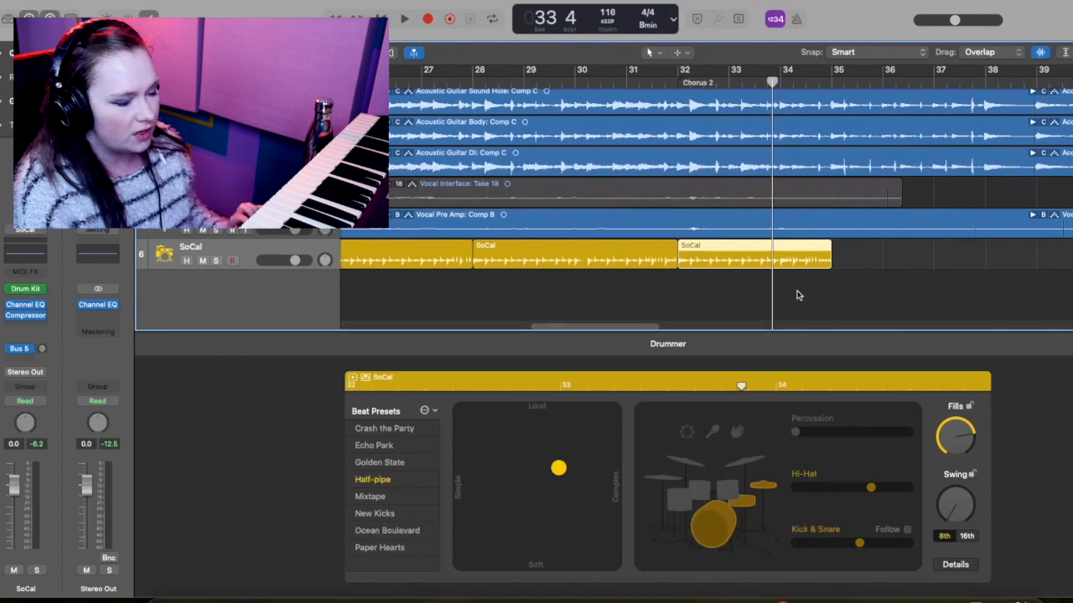
Select all the SoCal drummer regions on the drum track and convert them to MIDI regions.
key(super+Left)
key(super+Left)
key(super+Left)
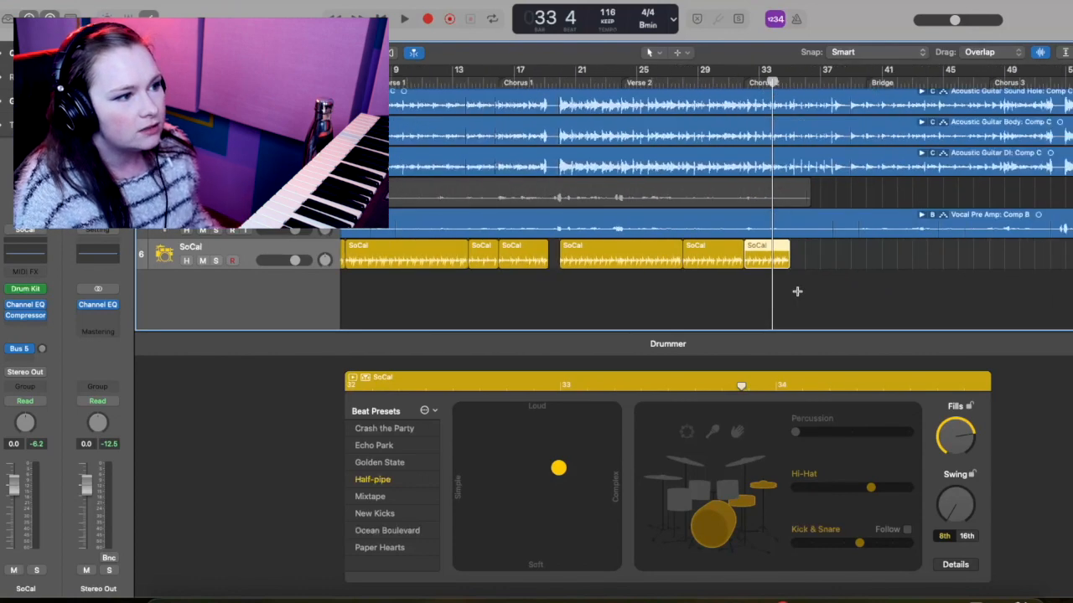
key(super+Left)
key(super+Left)
click(533, 292)
drag(648, 268, 479, 281)
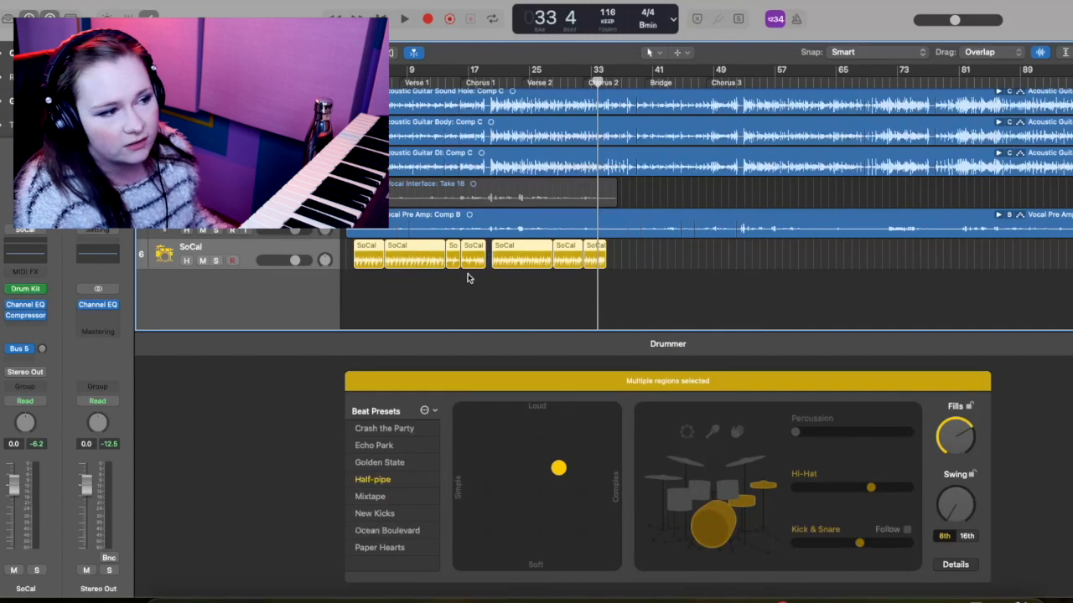
right_click(365, 256)
mouse_move(467, 471)
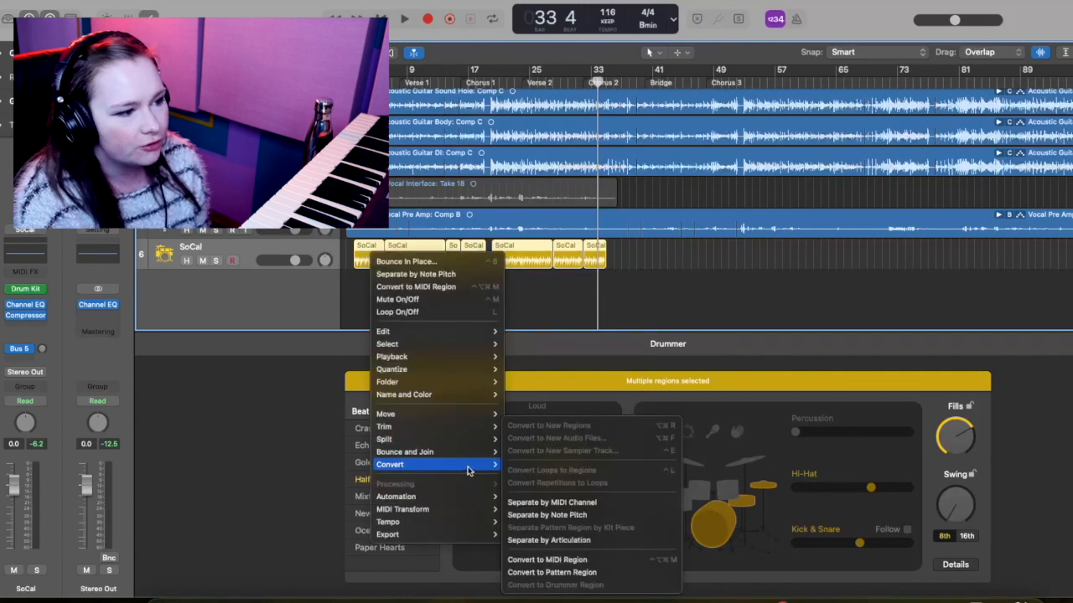
click(584, 565)
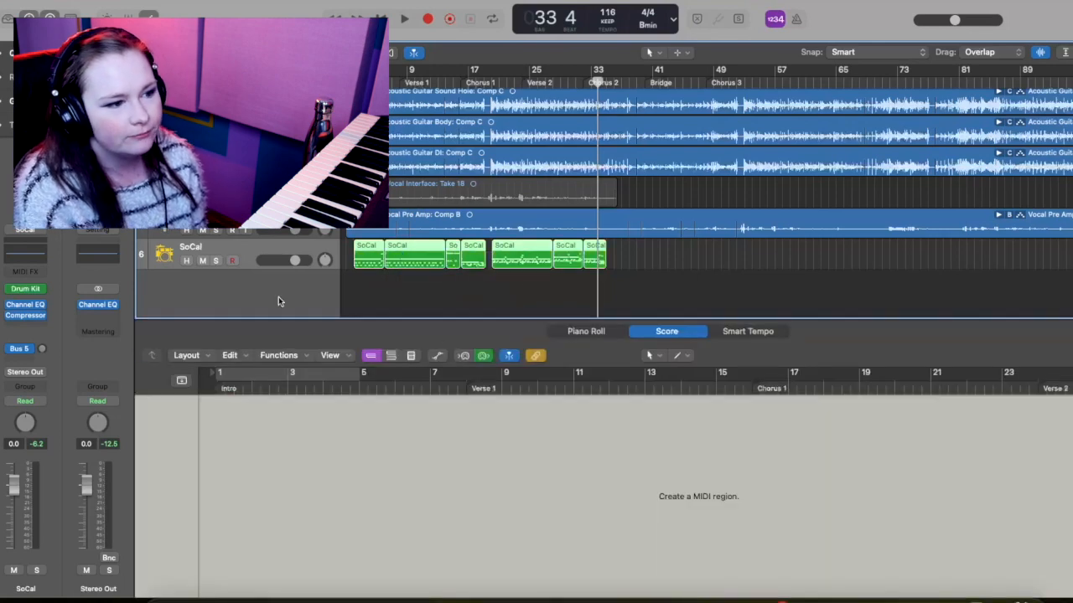
Show the intro MIDI drum region in the Piano Roll and paste a copy of it at bar 35.
key(Return)
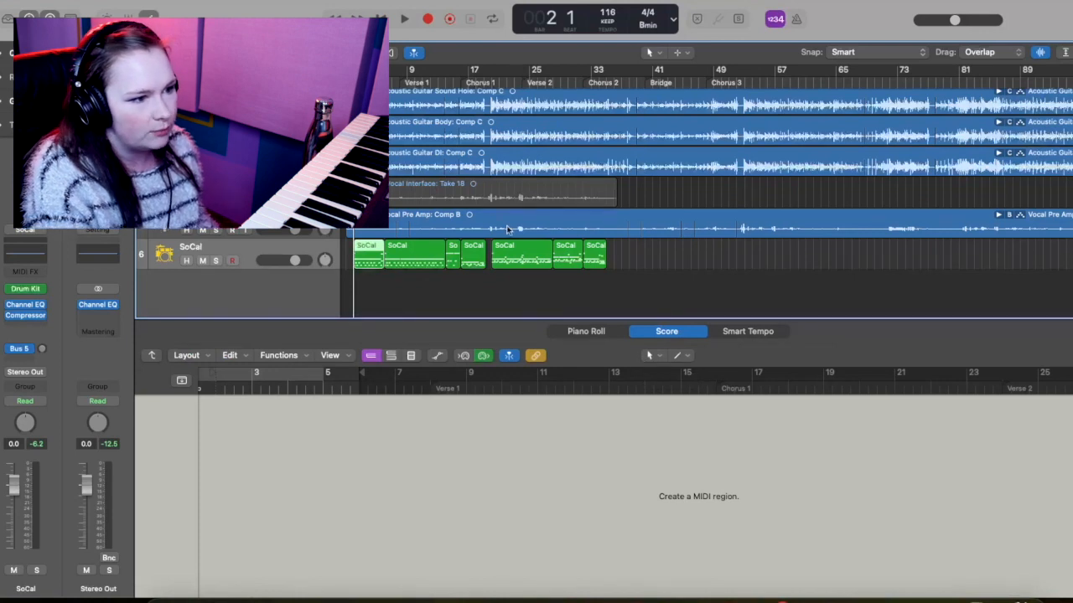
click(586, 332)
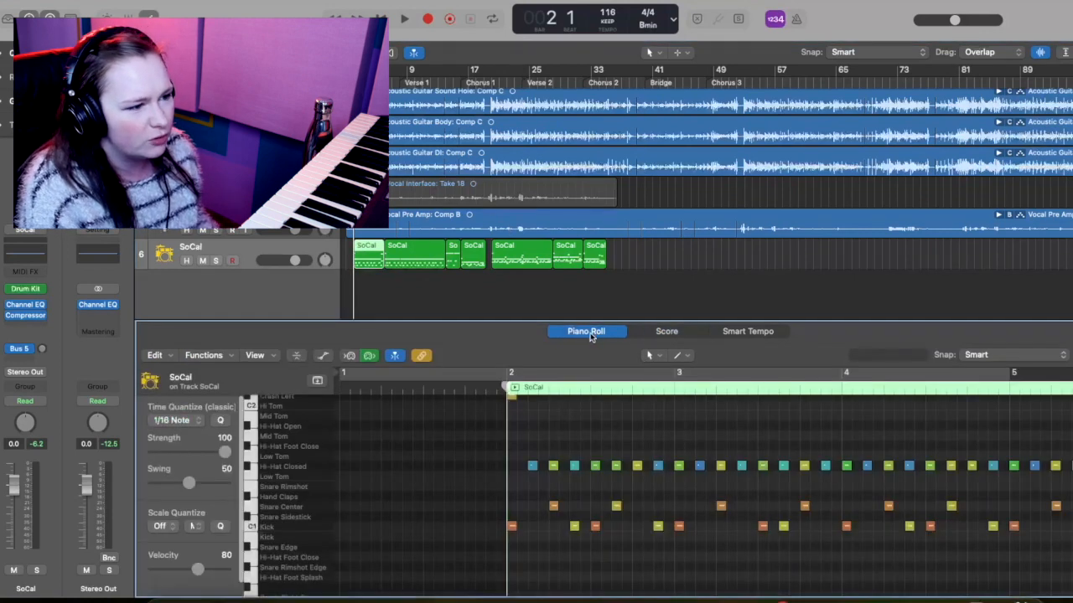
click(604, 83)
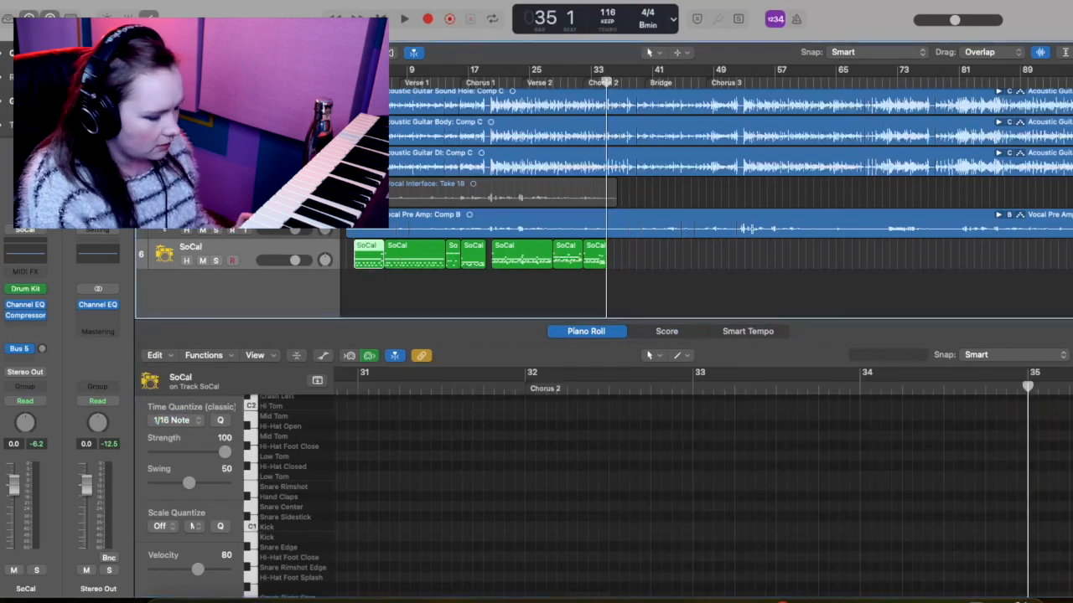
key(super+v)
Play back the transition from Chorus 2 into the pasted drum region at bar 35.
click(602, 84)
key(space)
key(comma)
key(comma)
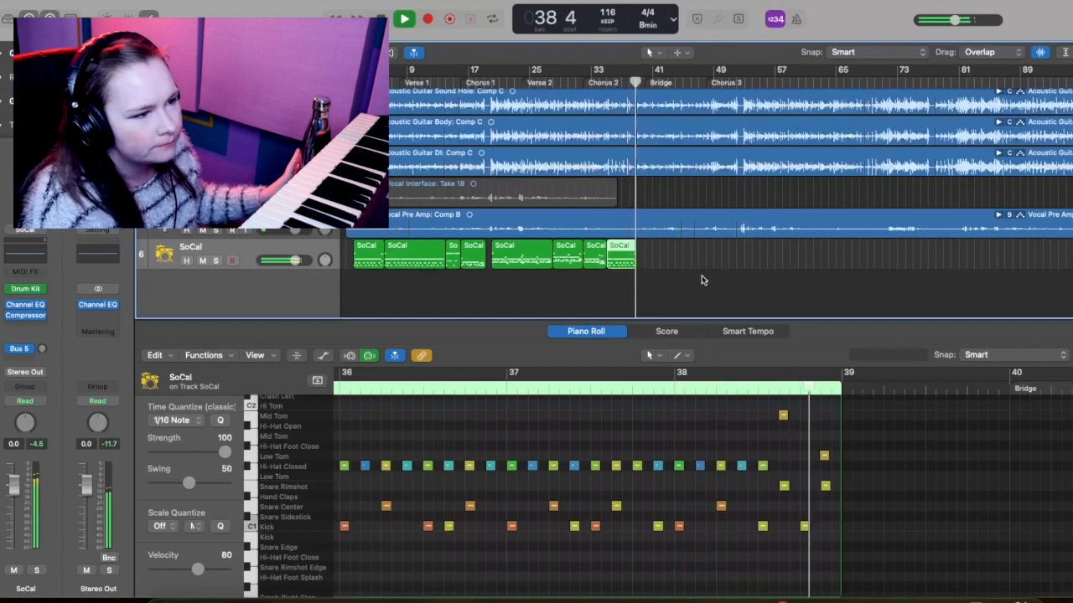
Stop playback, return to bar 2, then select all the SoCal MIDI regions and all their notes in the Piano Roll.
key(space)
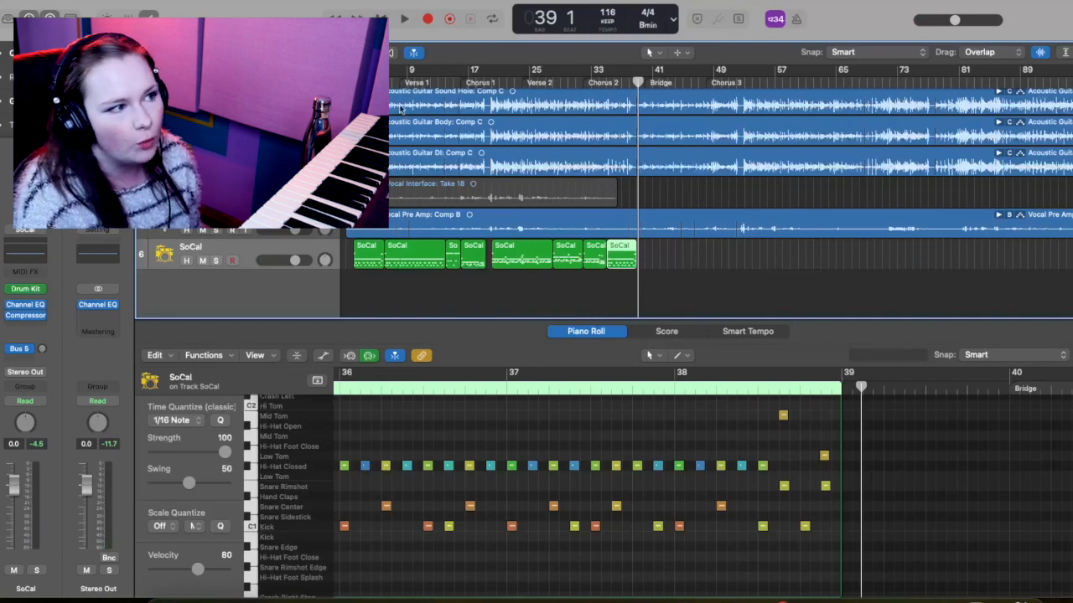
key(Return)
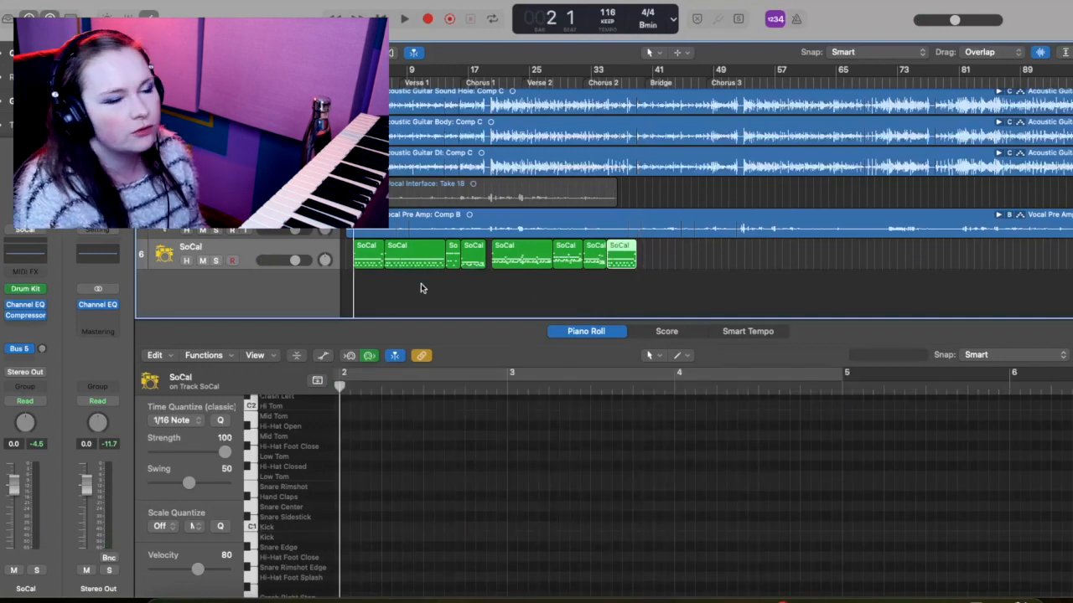
click(366, 262)
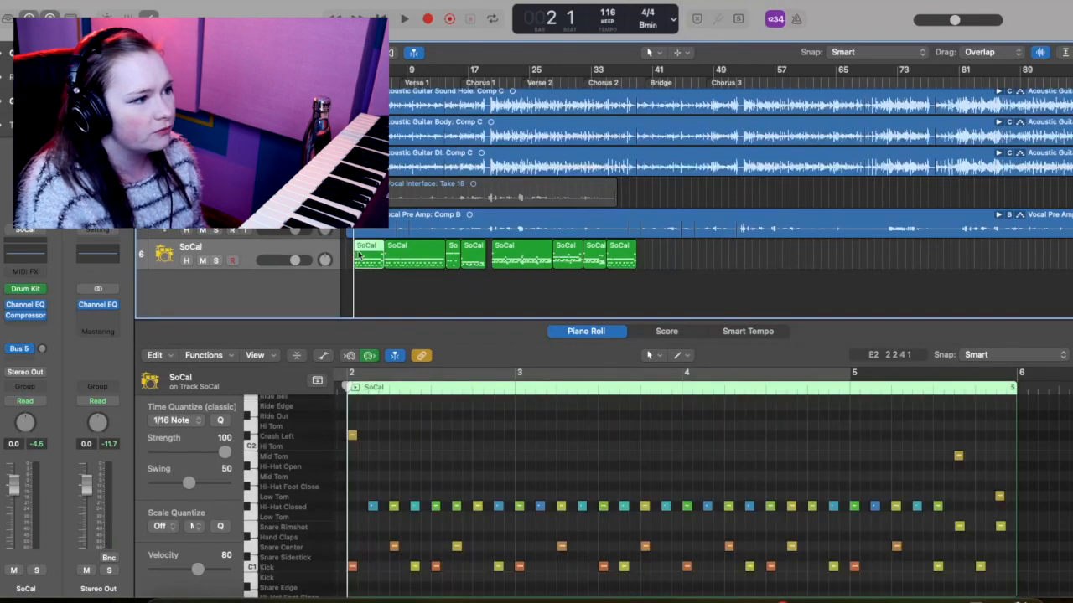
drag(704, 269, 365, 253)
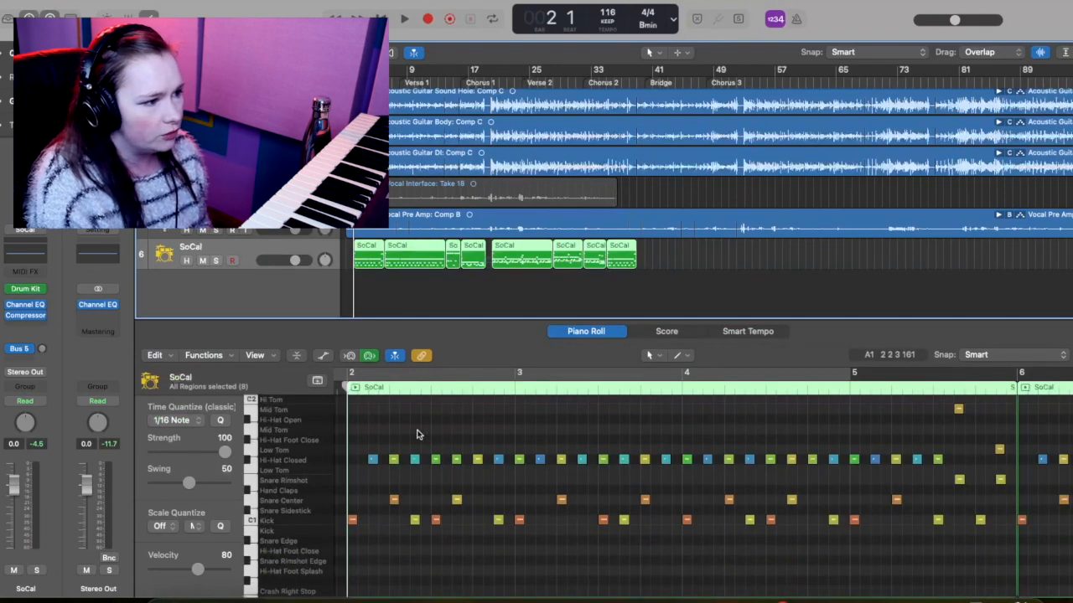
click(418, 434)
key(super+a)
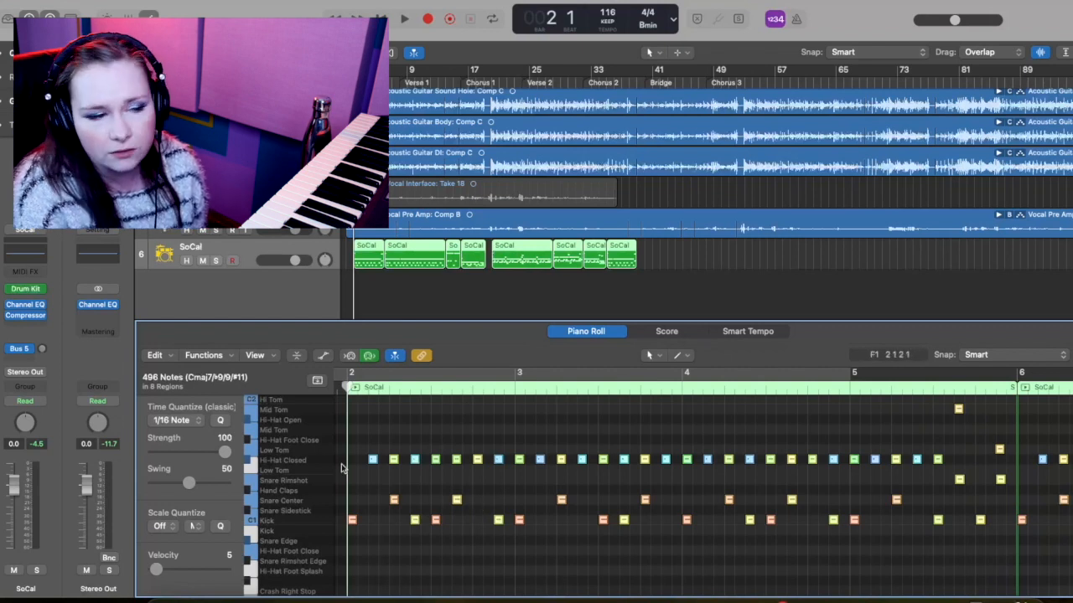
Apply the Fixed Velocity MIDI transform at 100 to all selected drum notes.
scroll(650, 486, right, 2)
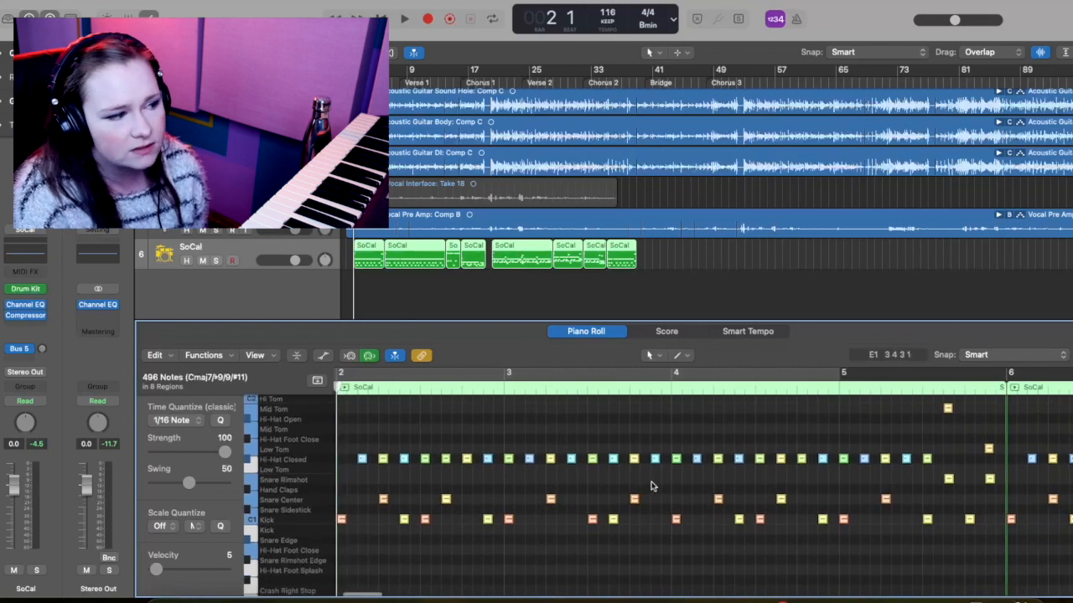
scroll(576, 488, left, 5)
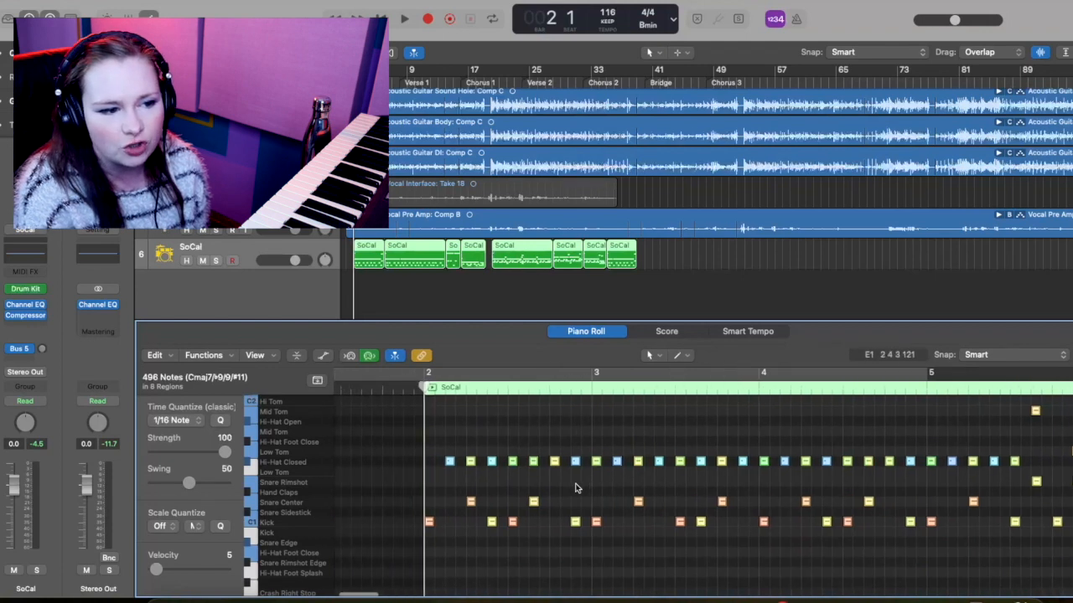
scroll(576, 488, down, 1)
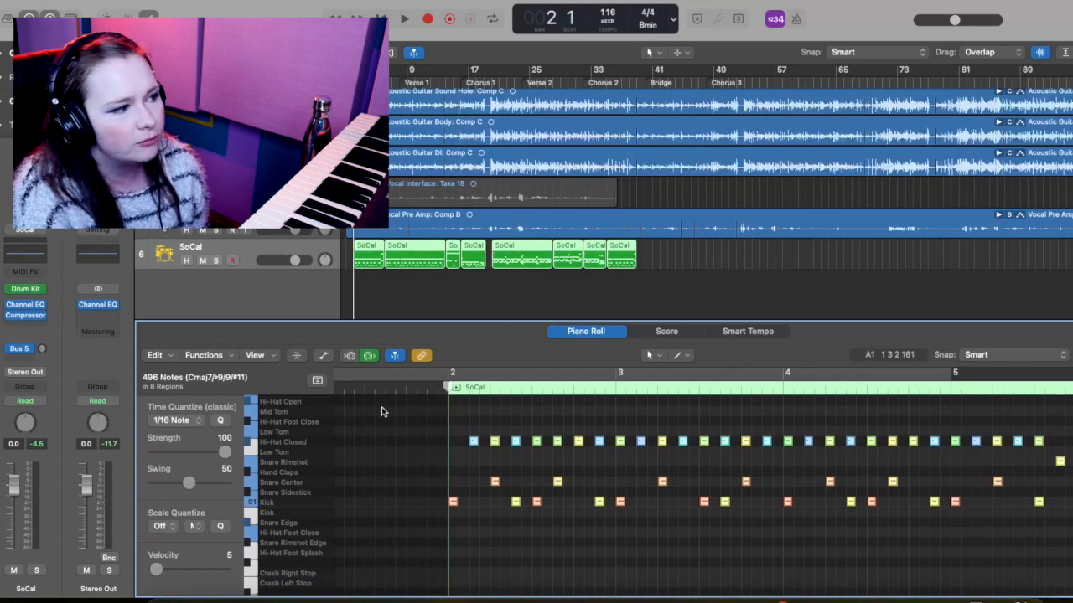
click(214, 358)
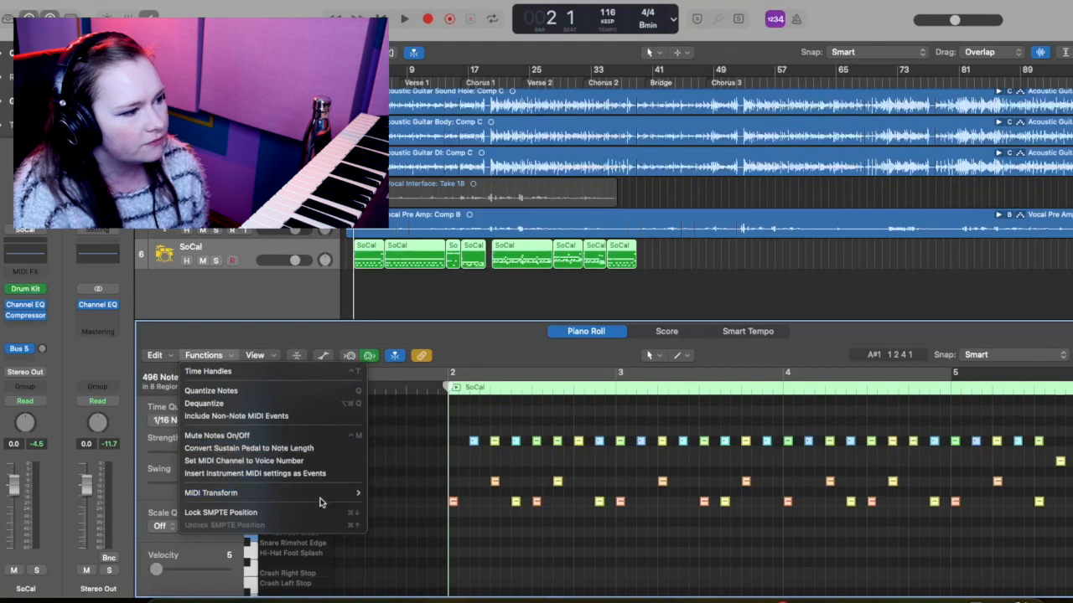
mouse_move(319, 498)
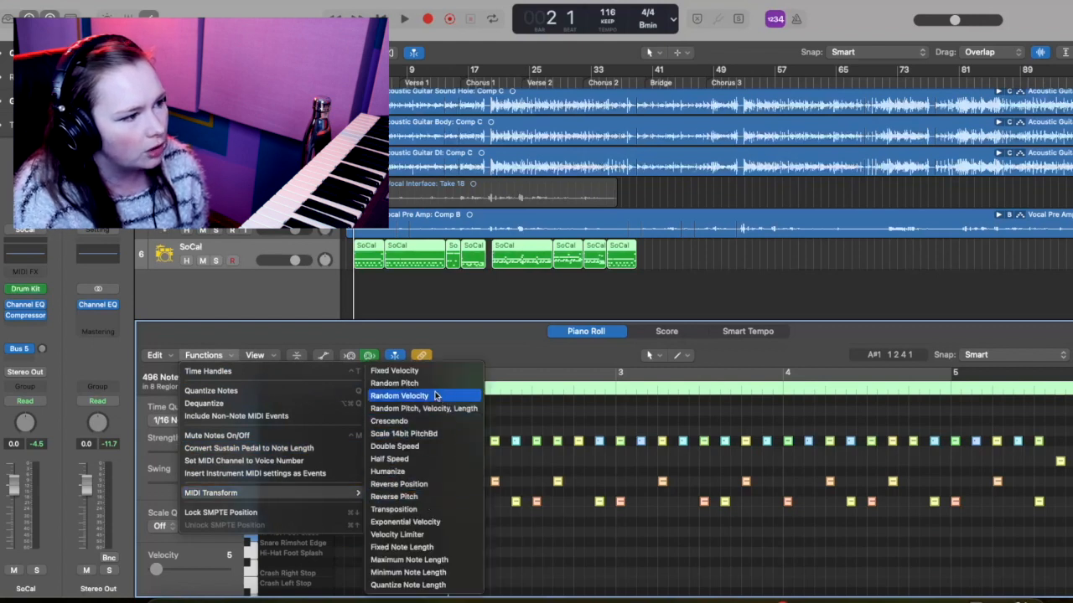
click(400, 371)
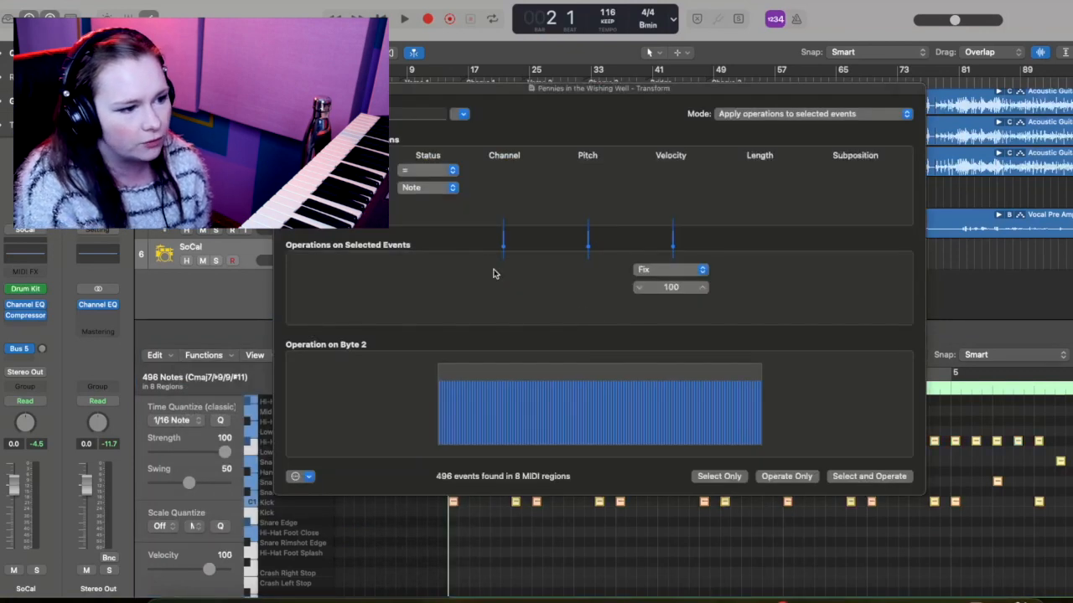
click(283, 88)
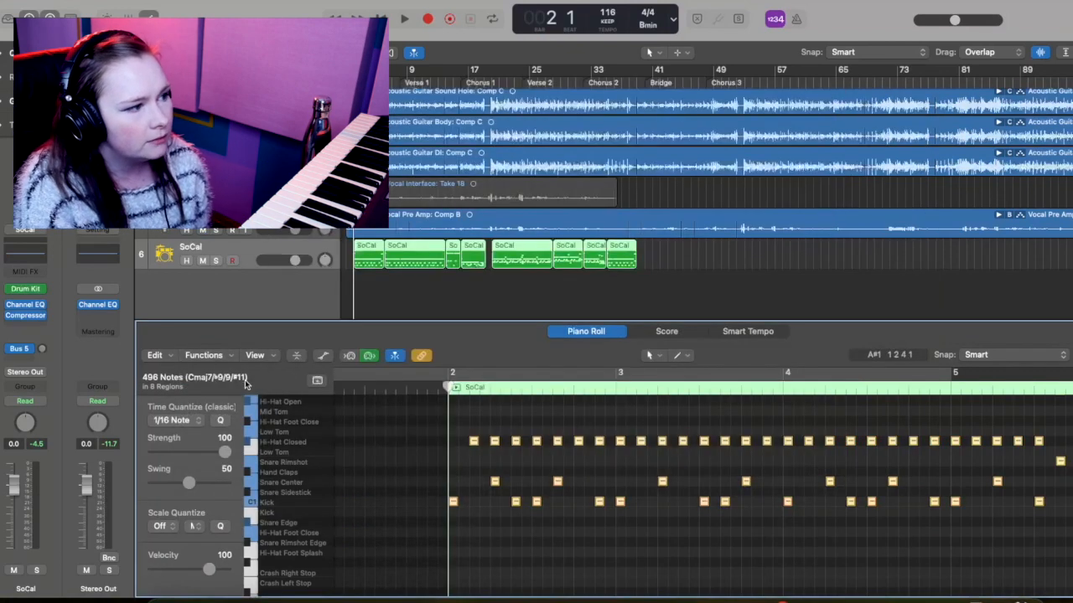
Apply the Humanize MIDI transform to all selected drum notes and deselect them.
click(203, 355)
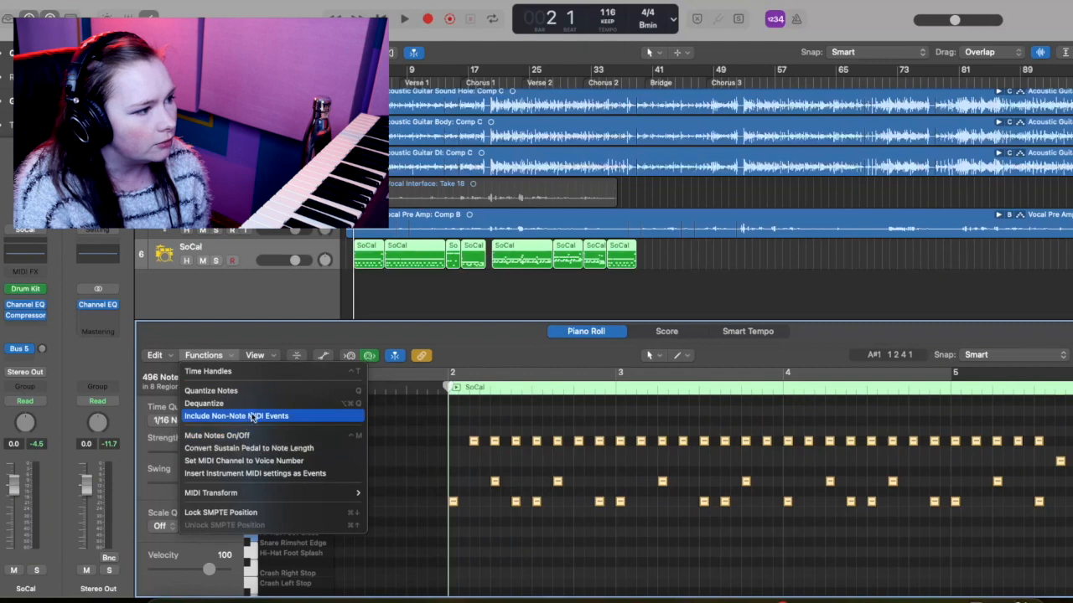
mouse_move(251, 492)
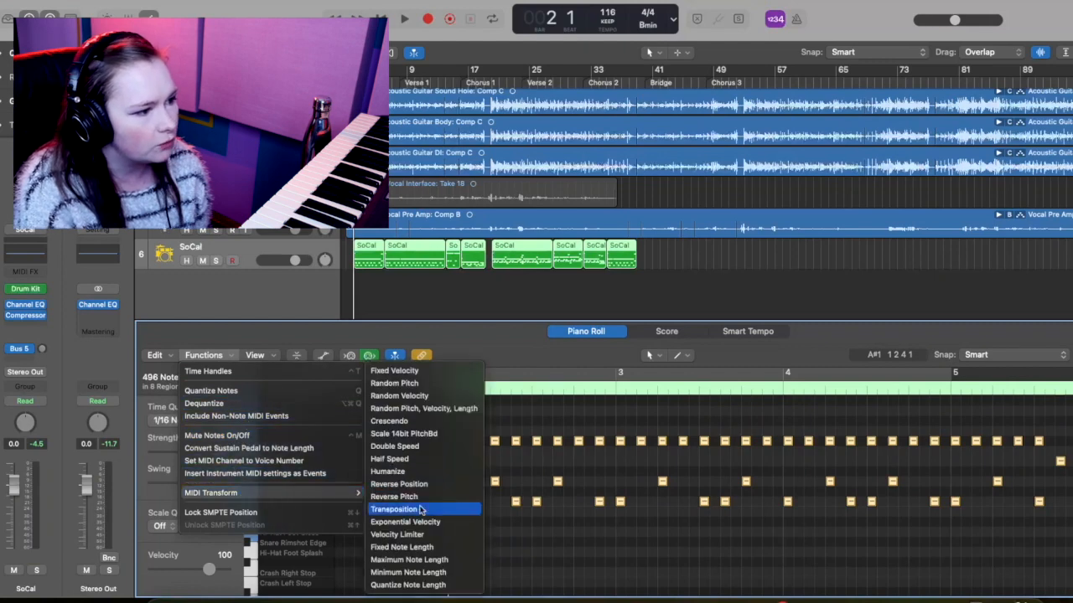
click(409, 472)
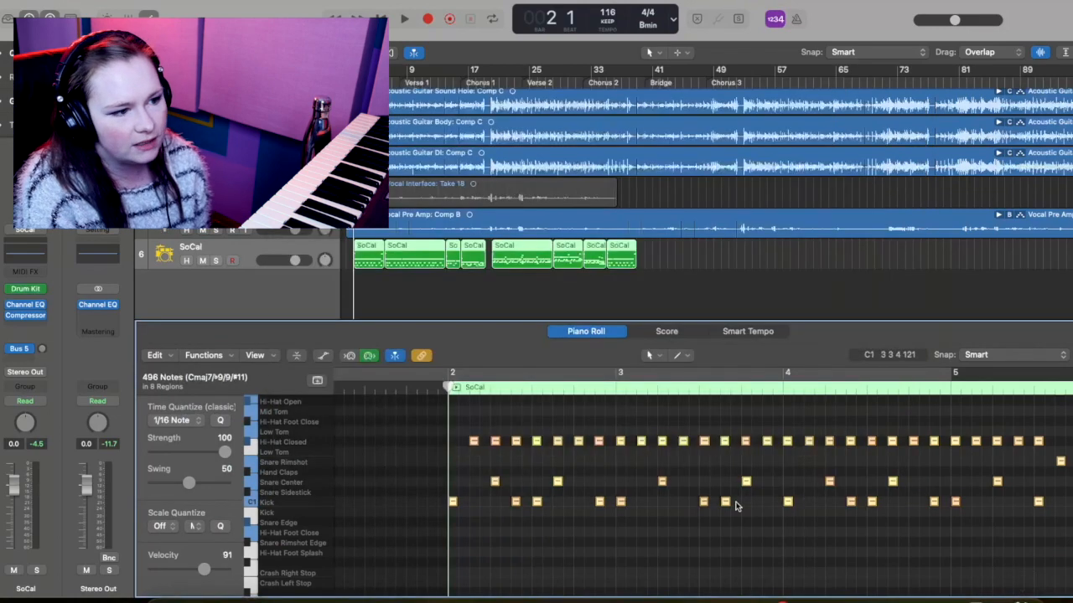
click(741, 521)
Examine the humanized drum notes across the sections in the Piano Roll and play back the intro from bar 2.
key(space)
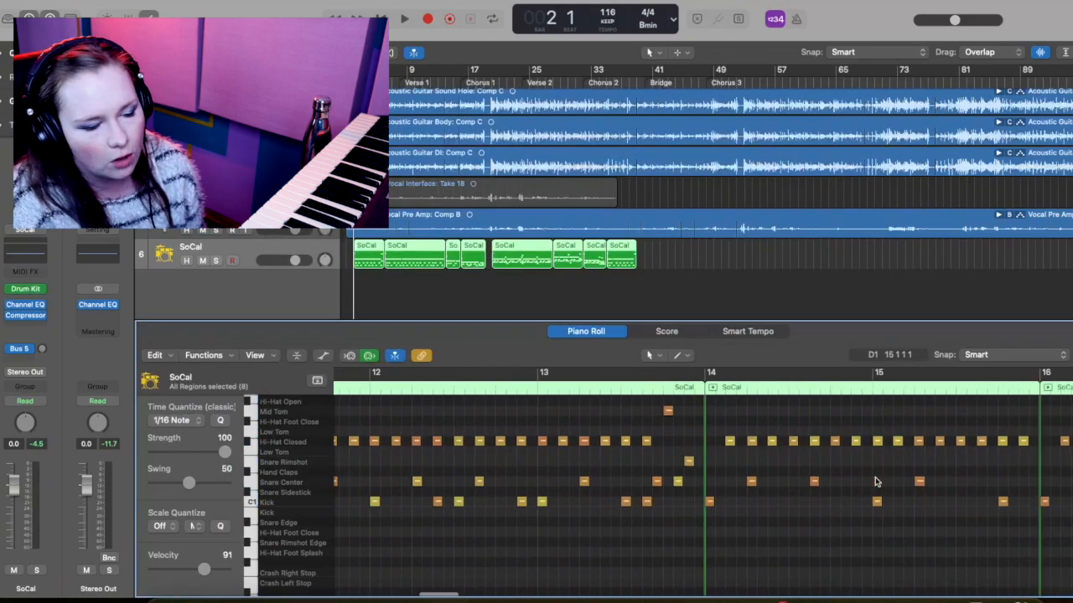
scroll(875, 482, right, 11)
scroll(875, 482, up, 3)
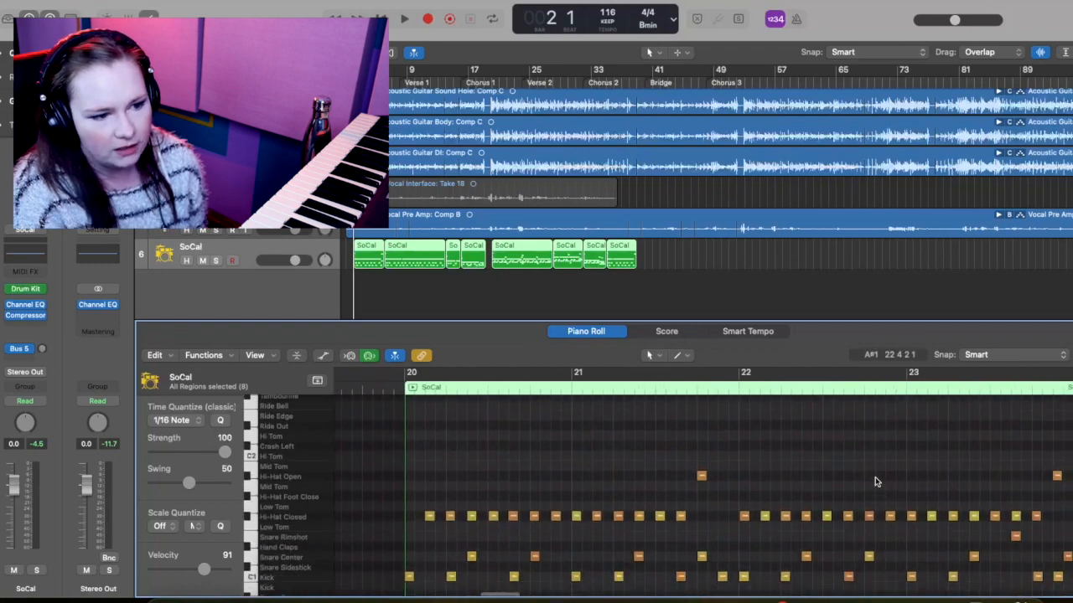
scroll(875, 482, down, 4)
scroll(875, 482, left, 20)
scroll(875, 482, left, 8)
scroll(875, 481, up, 3)
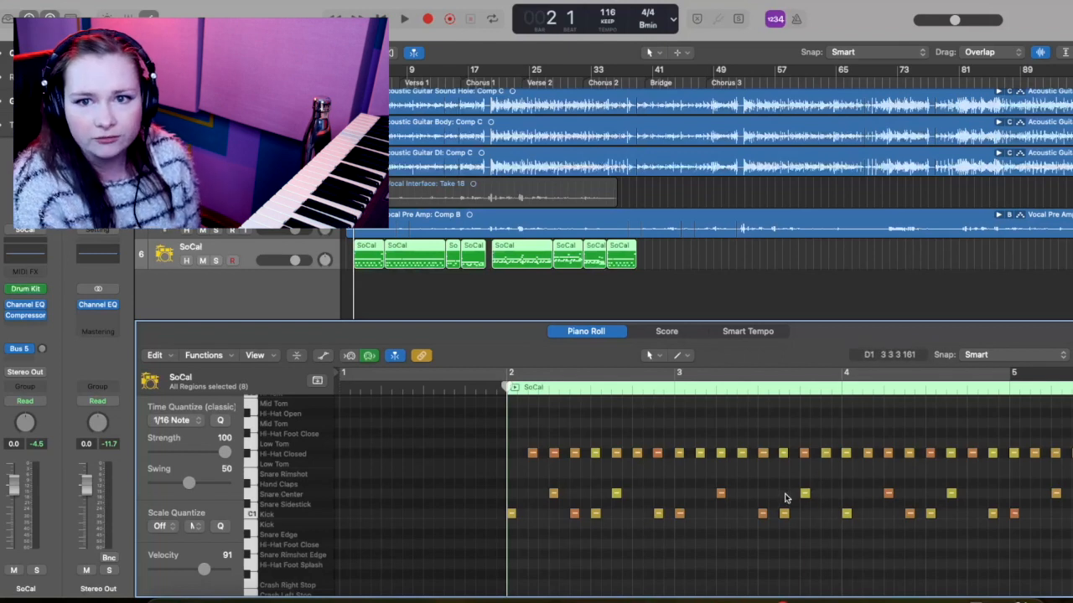
key(space)
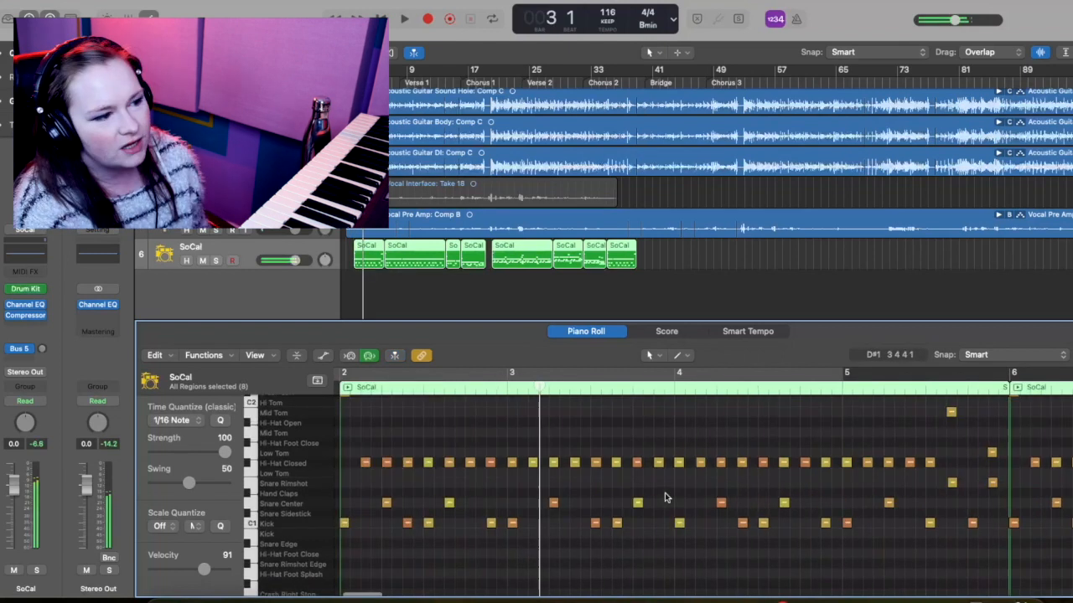
key(space)
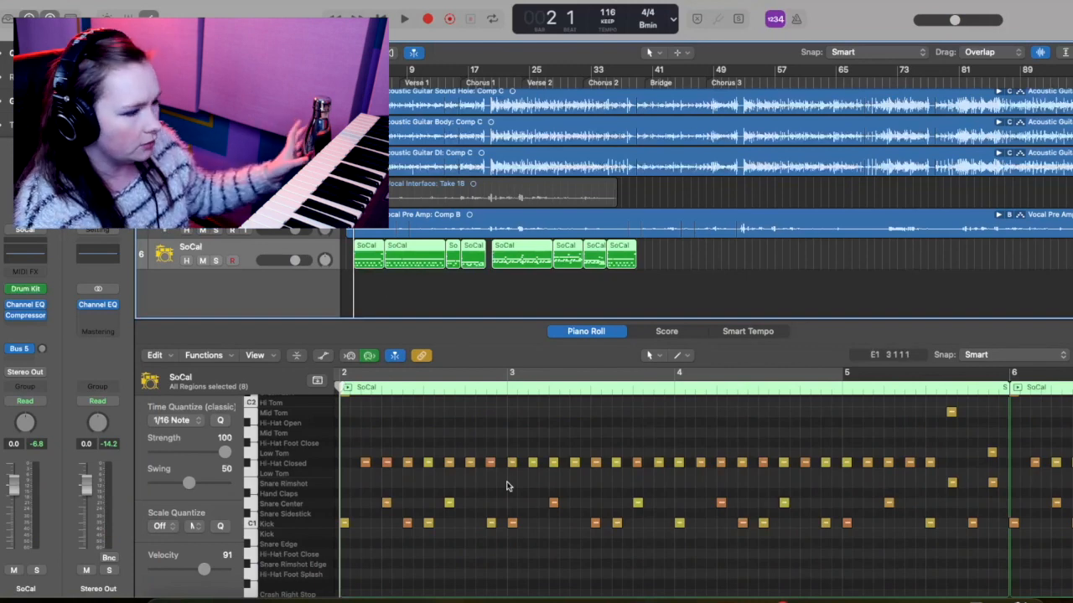
key(space)
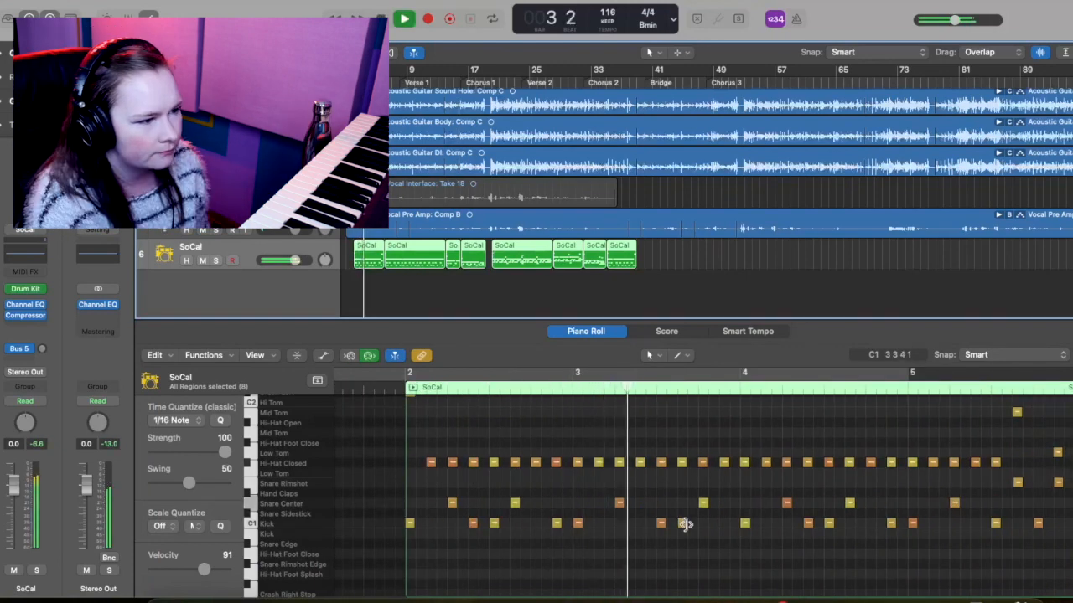
key(space)
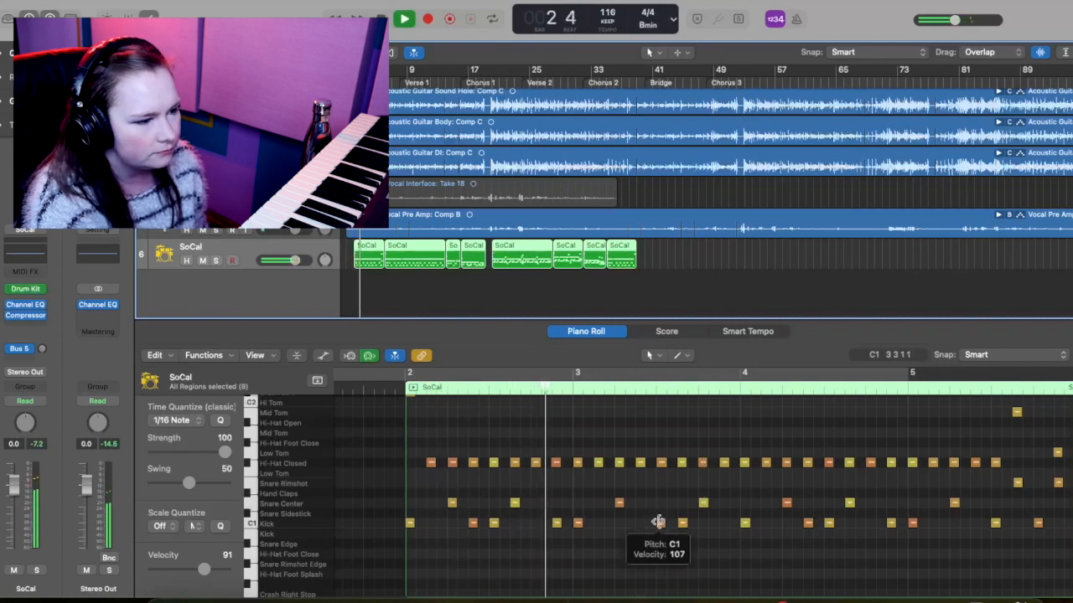
Try an extra kick note after beat 2 of bar 3 in the intro, play it back and remove it.
key(space)
super+click(641, 524)
key(space)
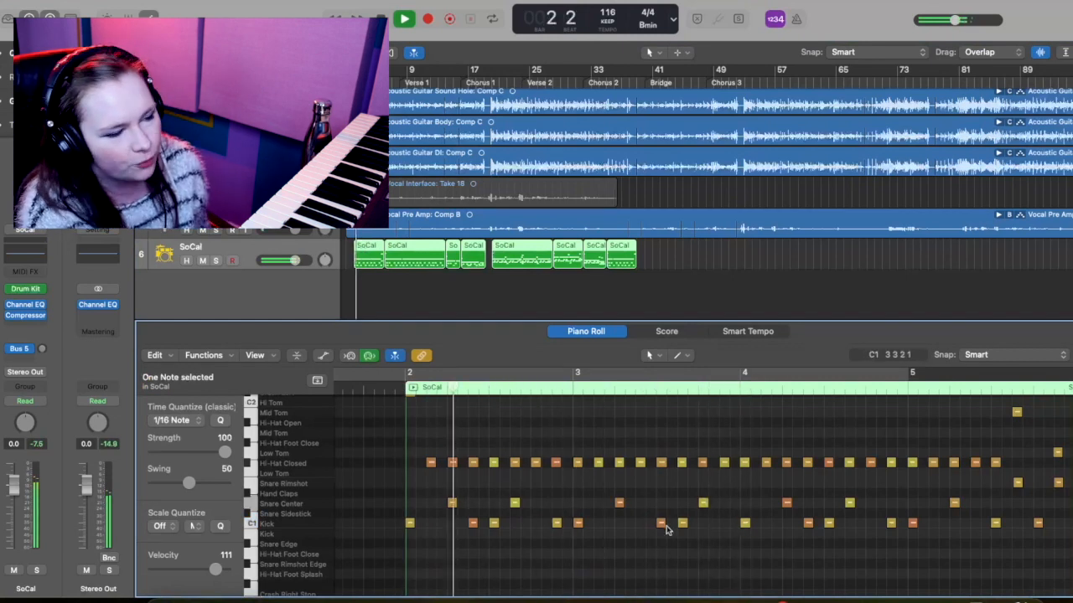
key(Delete)
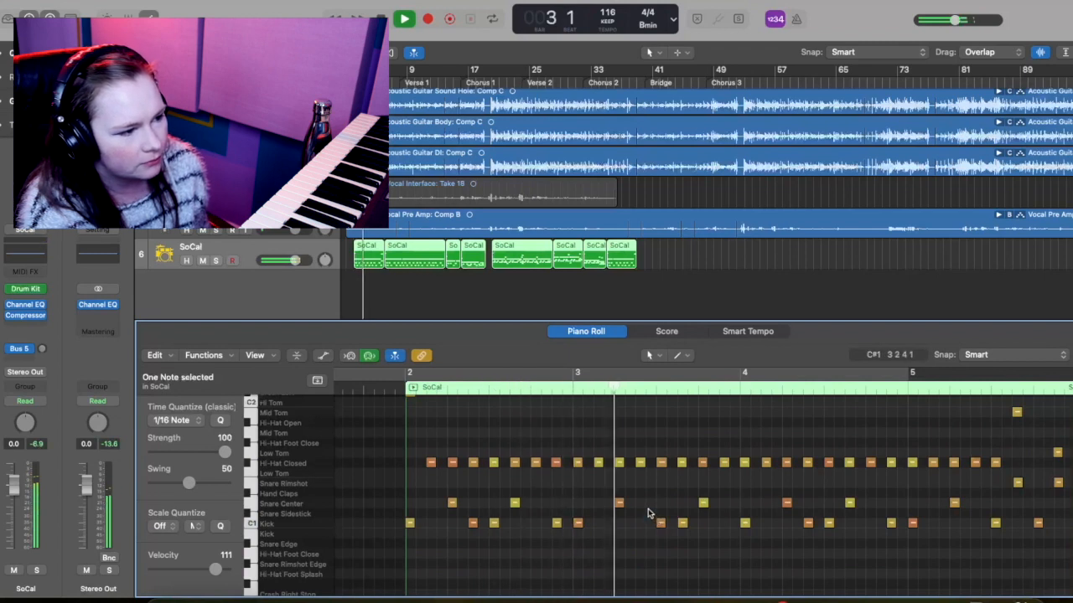
Replace the closed hi-hat hit on beat 2 of bar 3 with an open hi-hat note and play back the intro.
drag(638, 462, 639, 429)
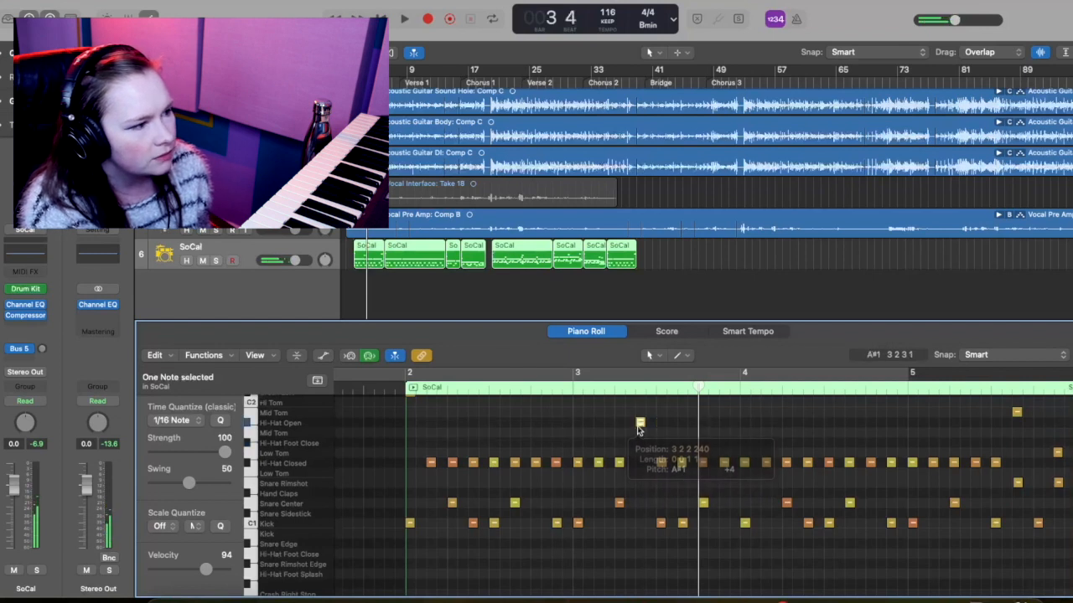
click(652, 464)
key(space)
scroll(677, 511, up, 1)
scroll(677, 512, right, 1)
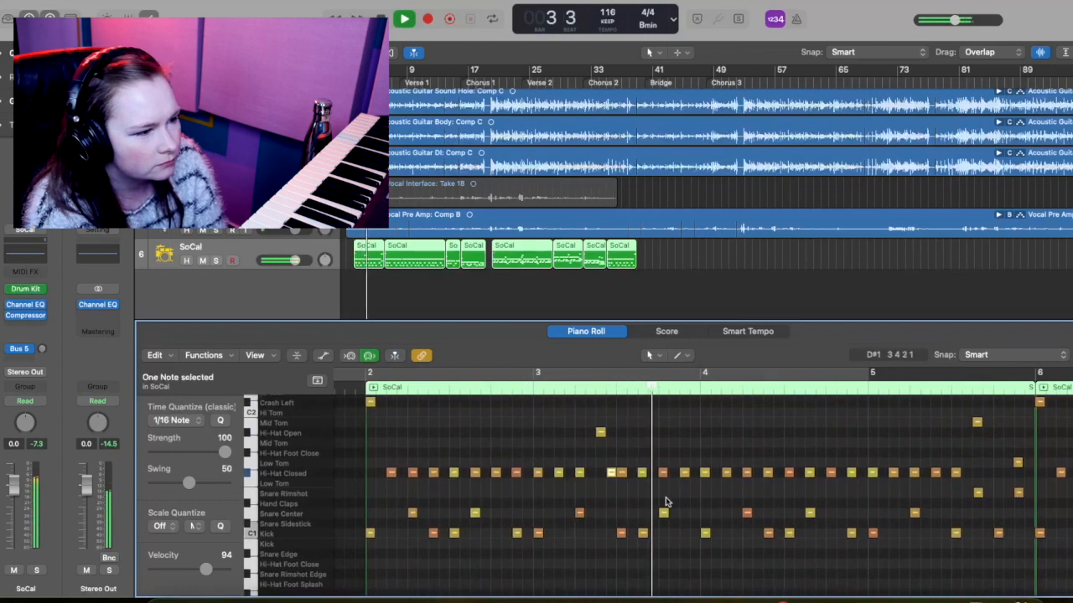
drag(601, 434, 580, 434)
key(space)
scroll(634, 517, right, 2)
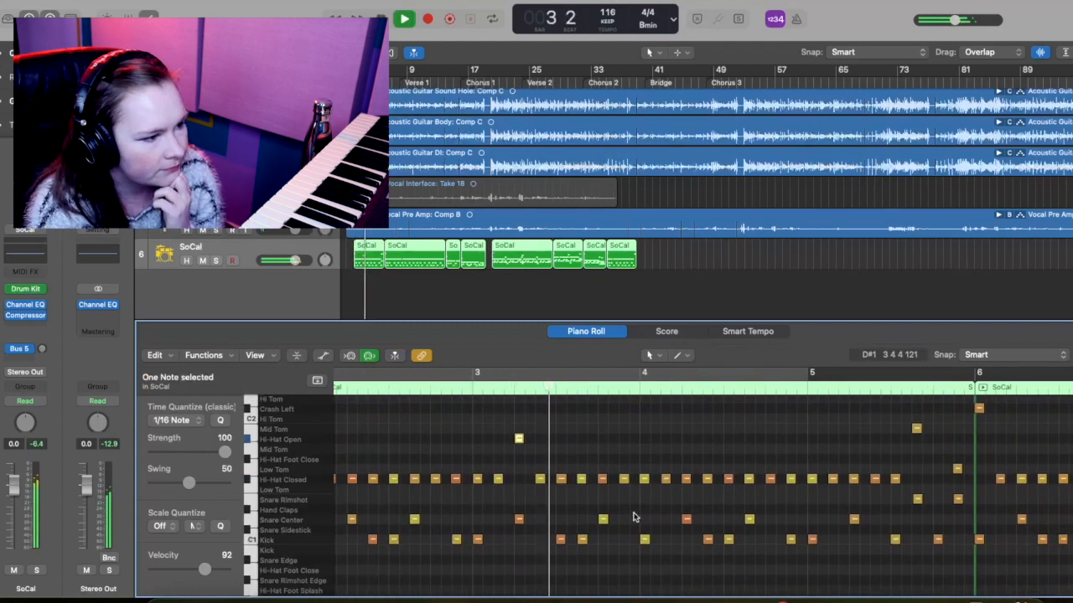
Play back the fill in bar 13 and move its first Snare Center hit, just before beat 4, to Snare Sidestick.
scroll(635, 517, right, 4)
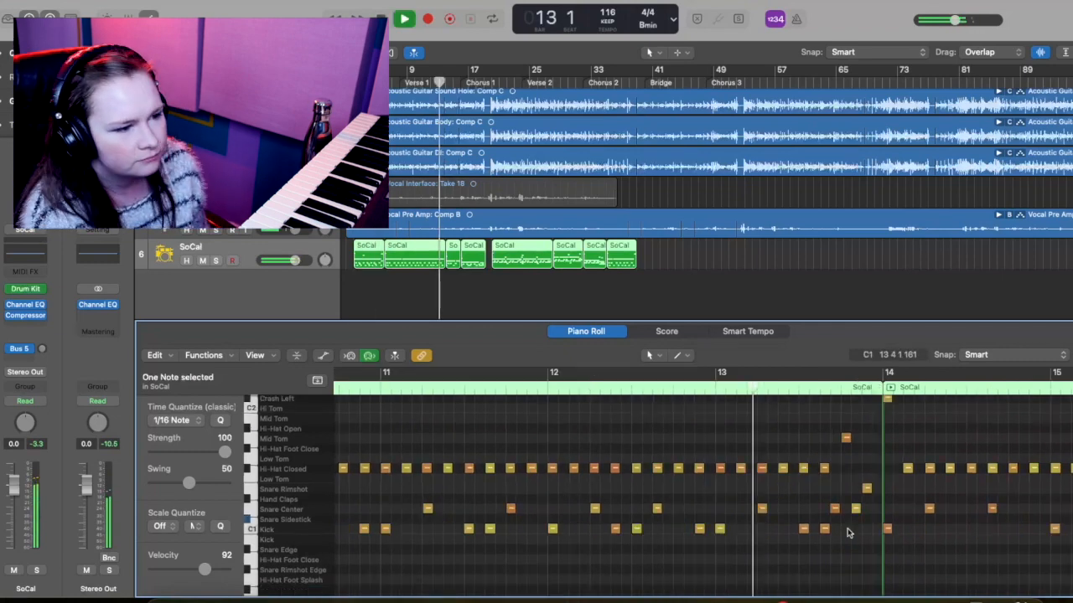
scroll(848, 528, right, 3)
key(space)
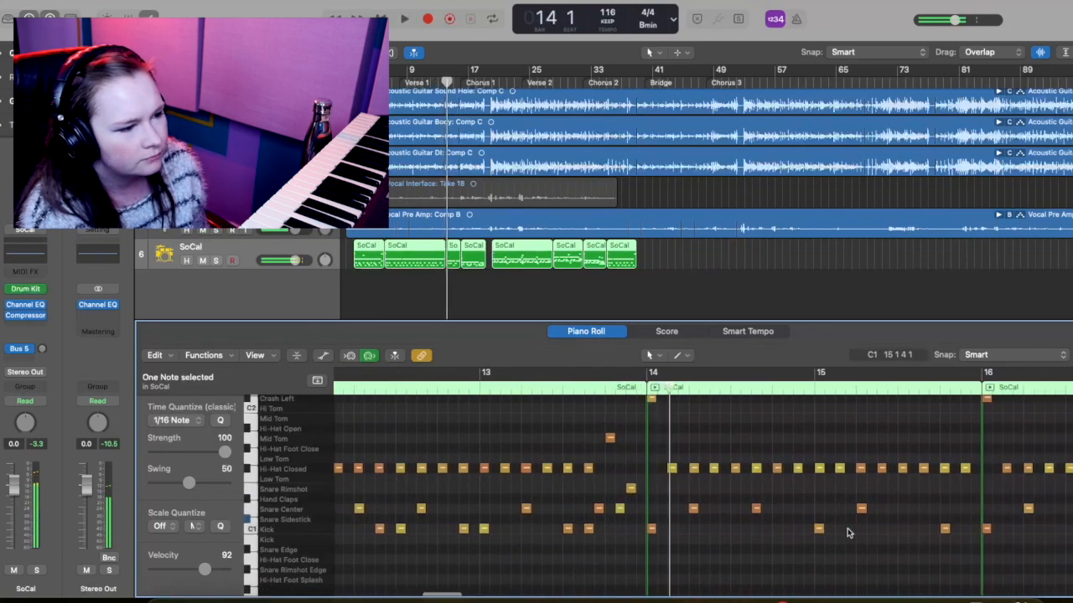
drag(478, 545, 477, 555)
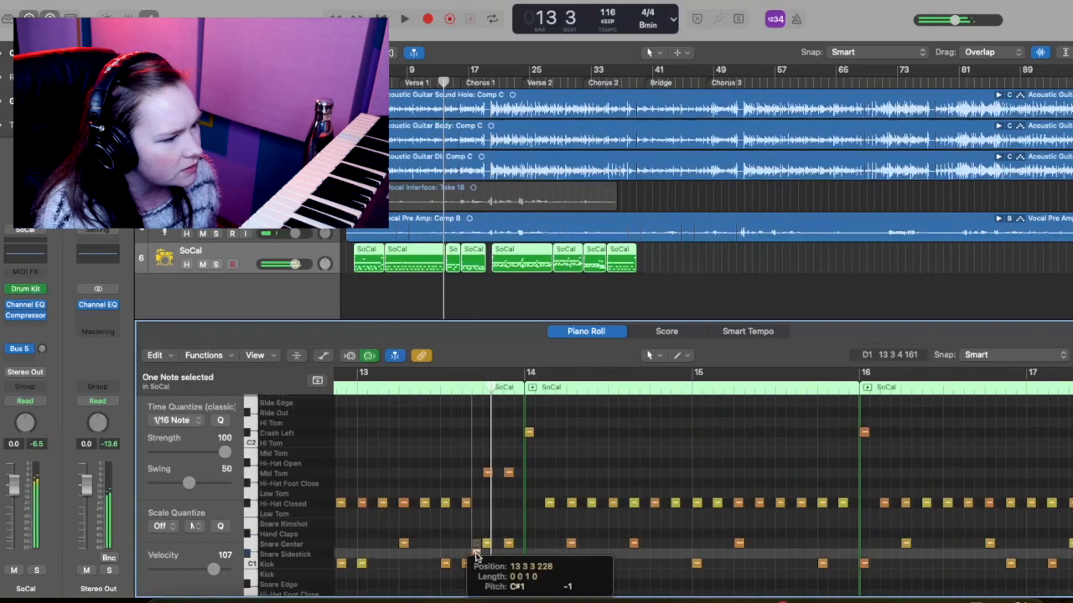
key(space)
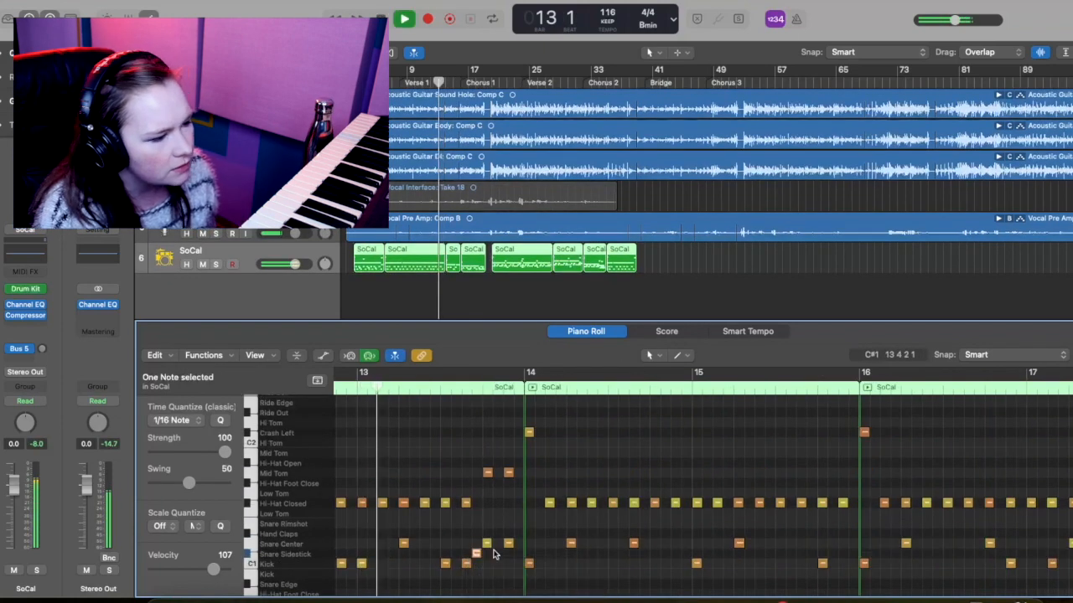
scroll(495, 555, right, 1)
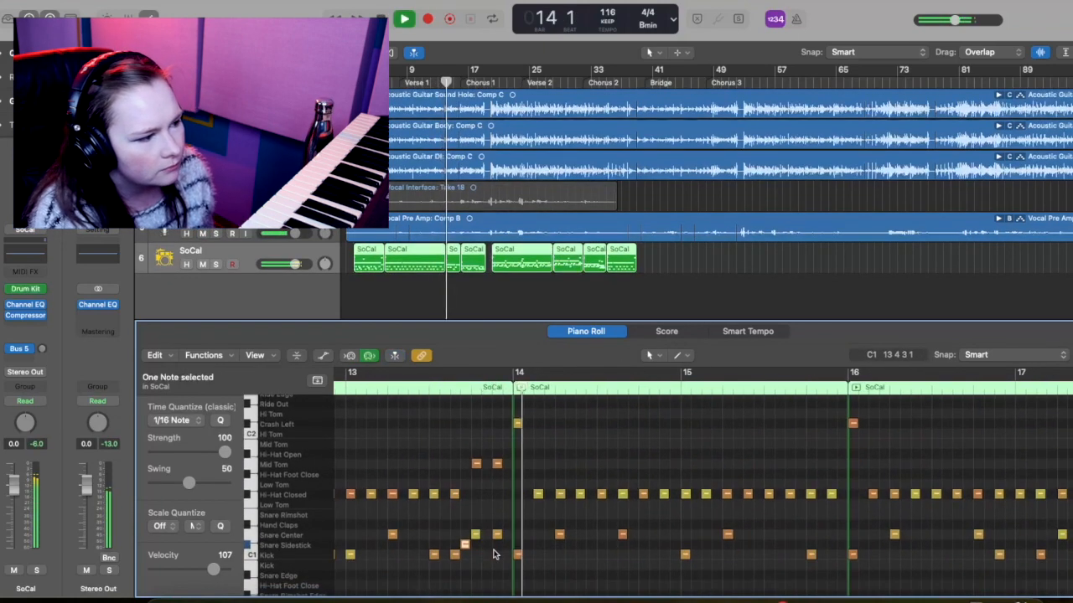
Delete the mid tom hit on beat 4 of bar 13, move the remaining one down to Snare Rimshot, and continue playback.
key(space)
click(476, 465)
key(space)
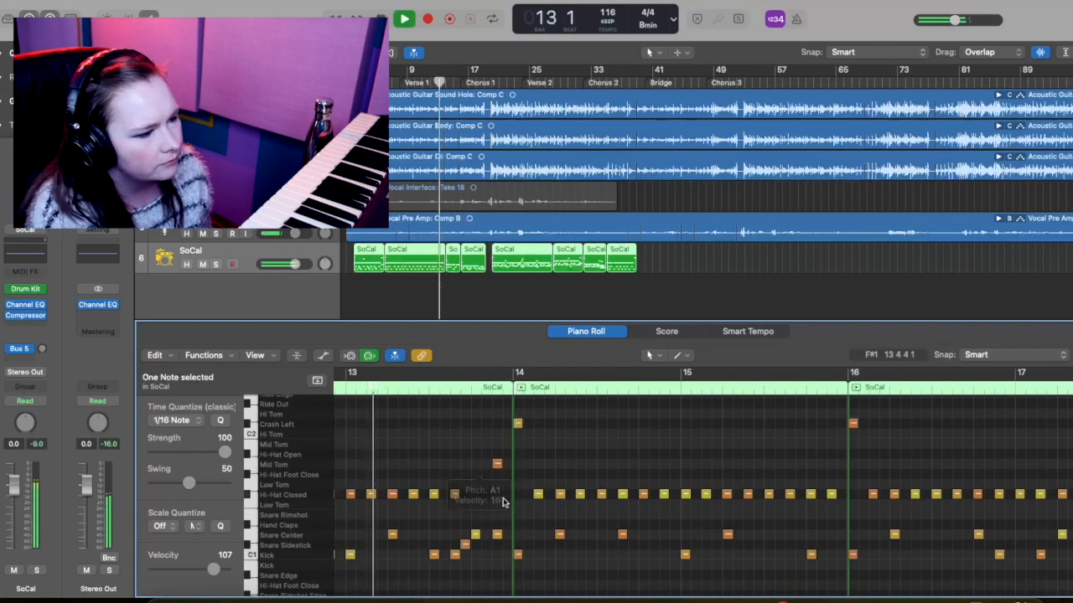
scroll(468, 531, right, 1)
key(space)
scroll(536, 503, left, 2)
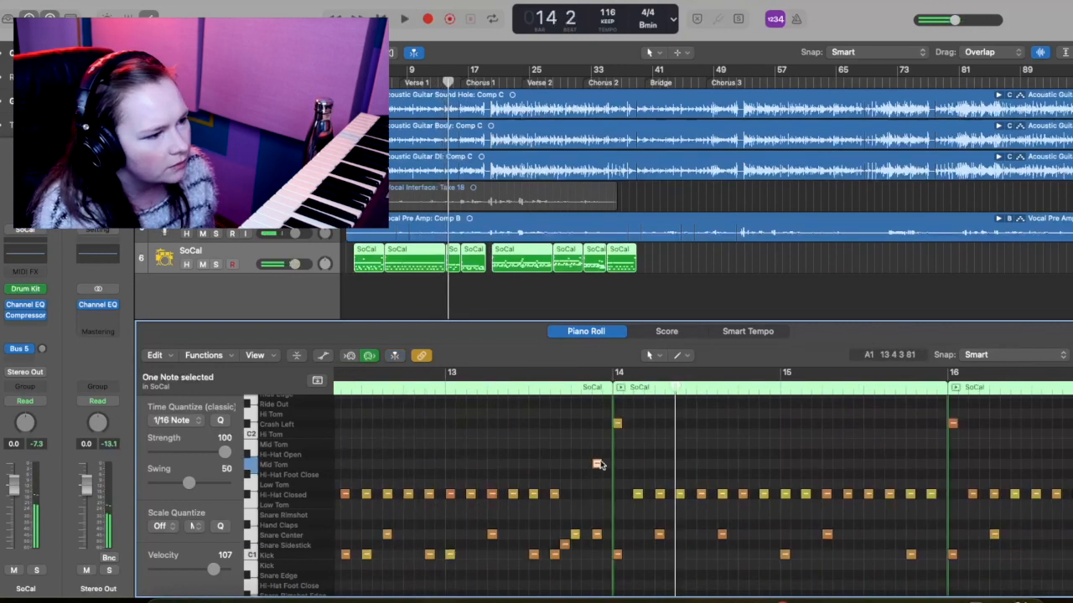
drag(596, 468, 597, 516)
key(space)
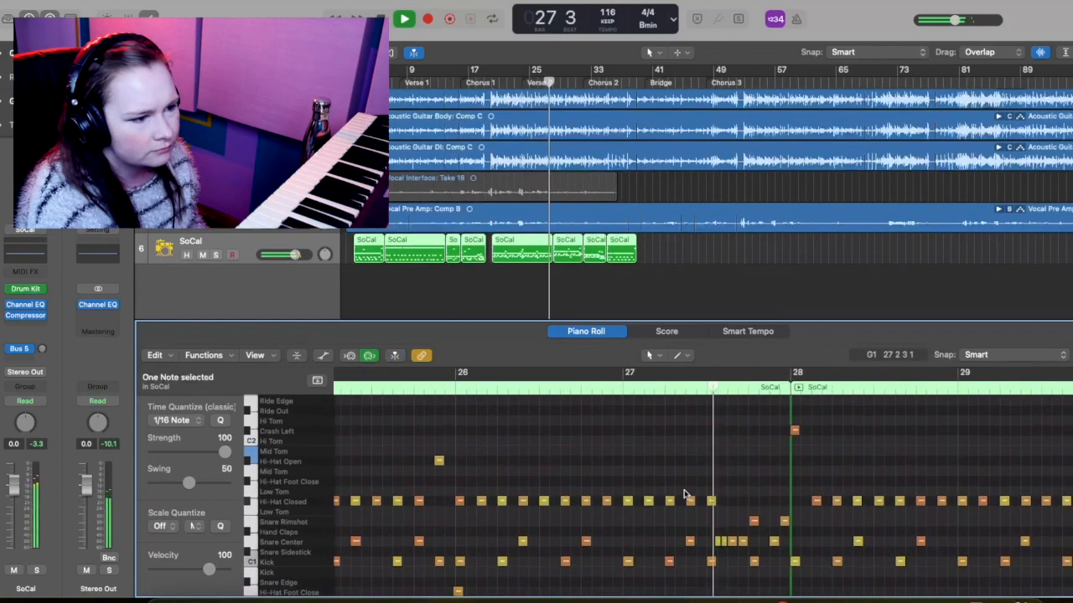
Thin out the snare roll in the bar 27 fill by deleting two Snare Center hits, and play it back.
scroll(684, 494, up, 1)
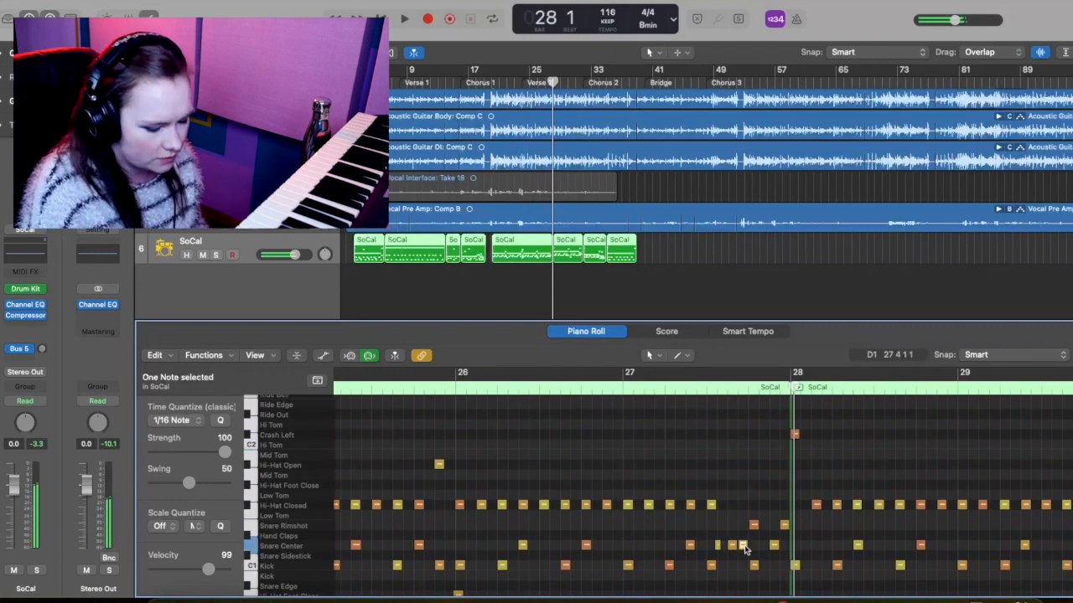
key(space)
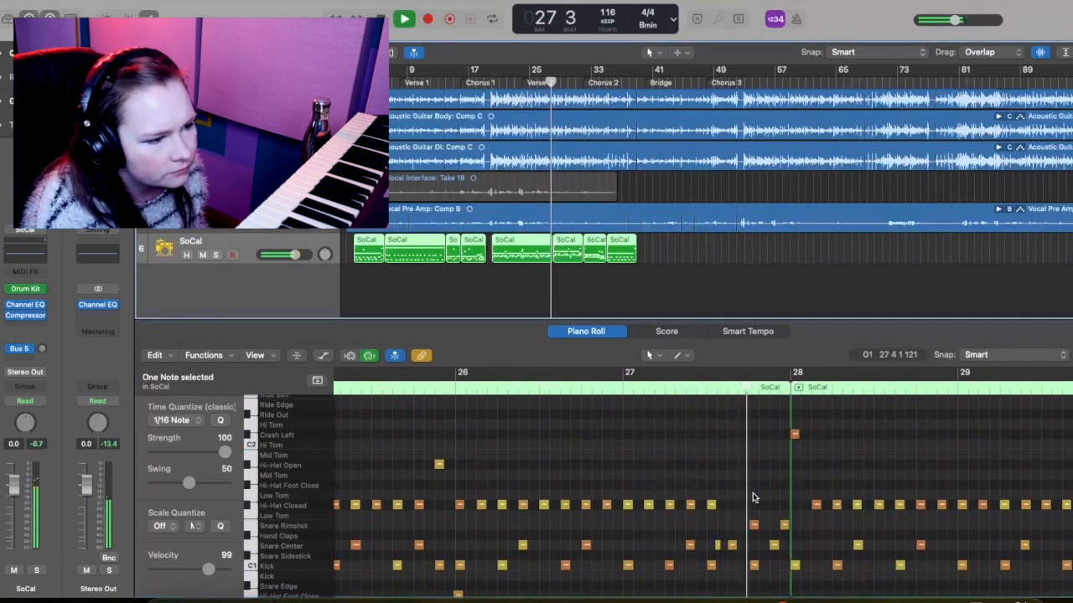
key(space)
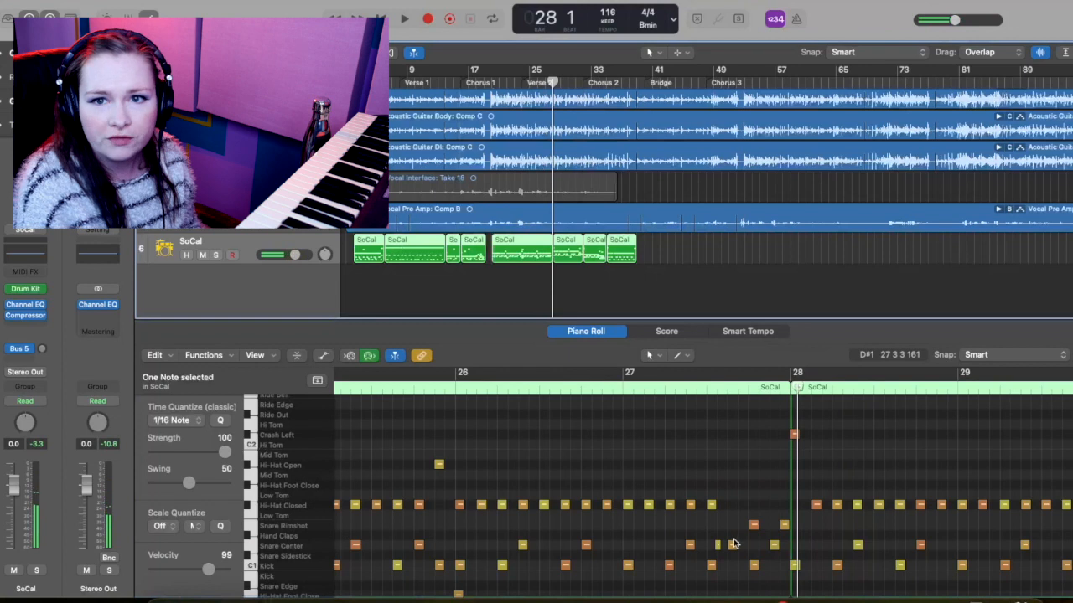
Continue playback through chorus 2 and move the last fill hit before bar 37 to Low Tom.
key(space)
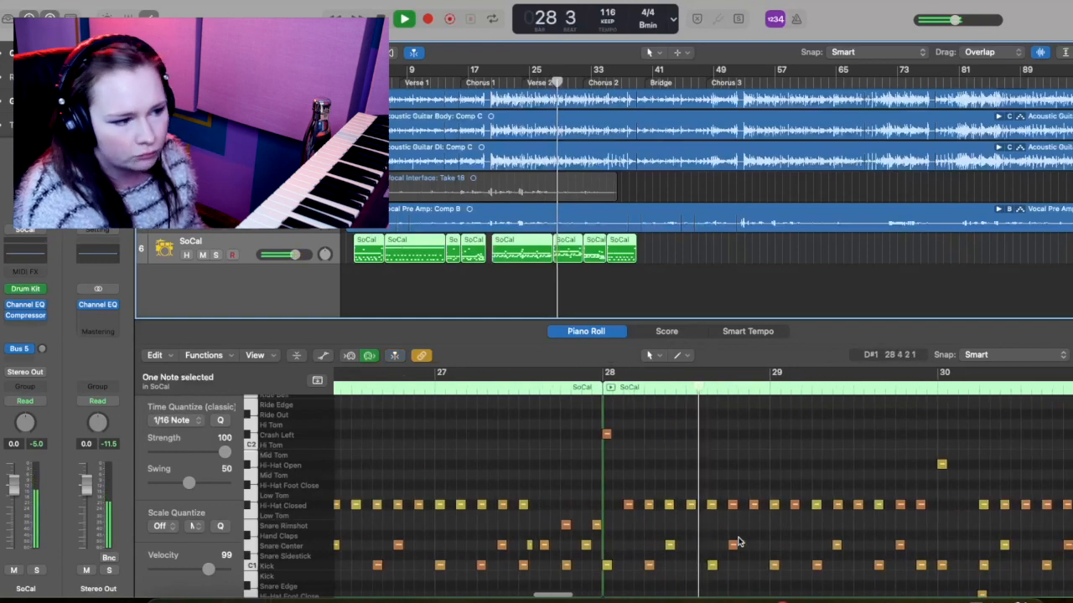
drag(630, 546, 620, 538)
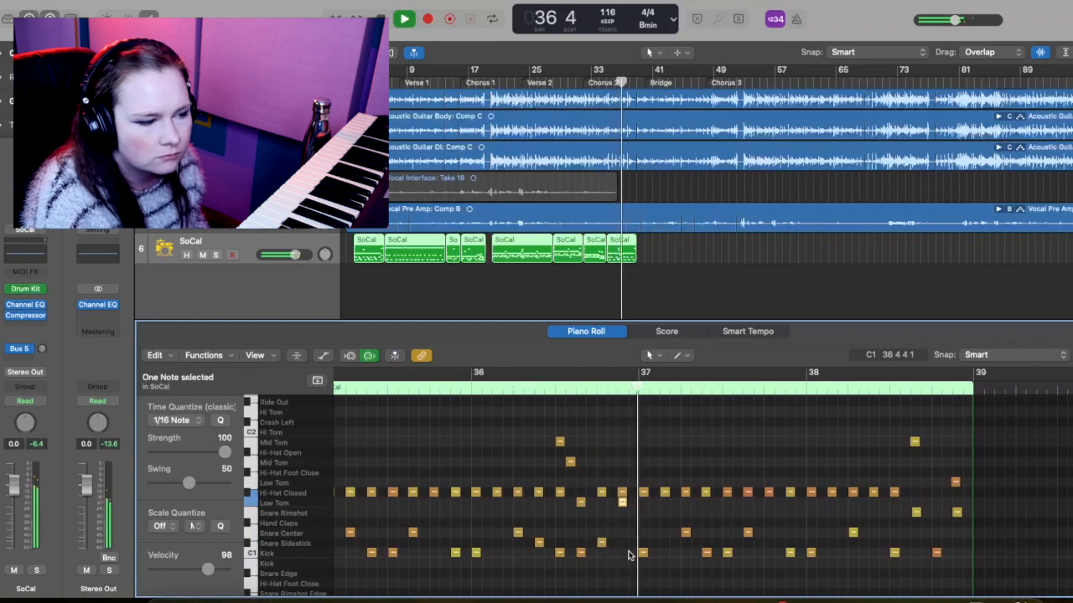
key(space)
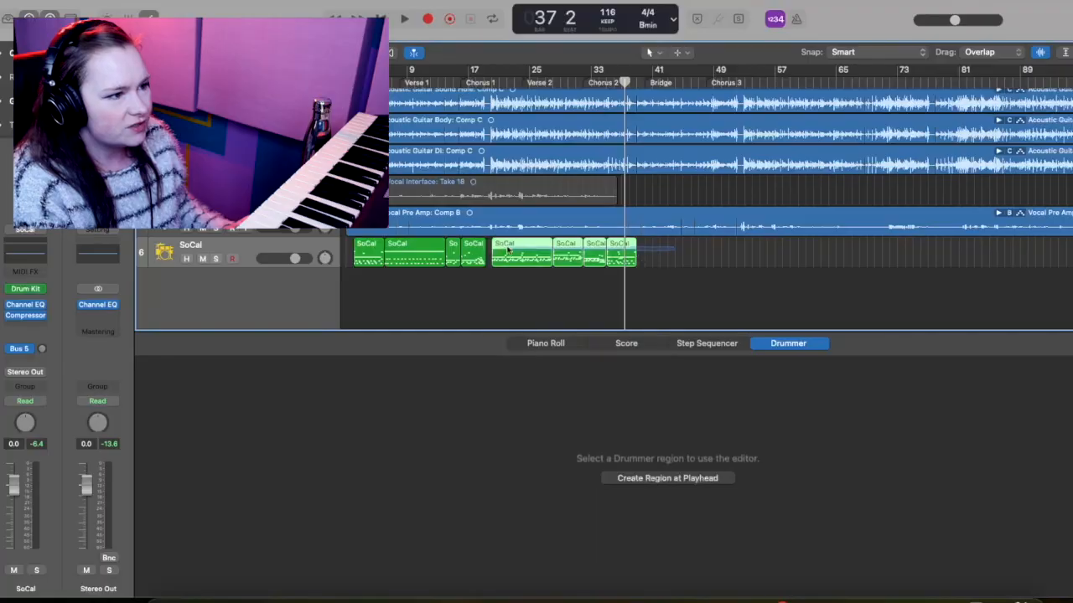
Join all the SoCal drum regions into one MIDI region and separate it by note pitch.
drag(508, 251, 342, 249)
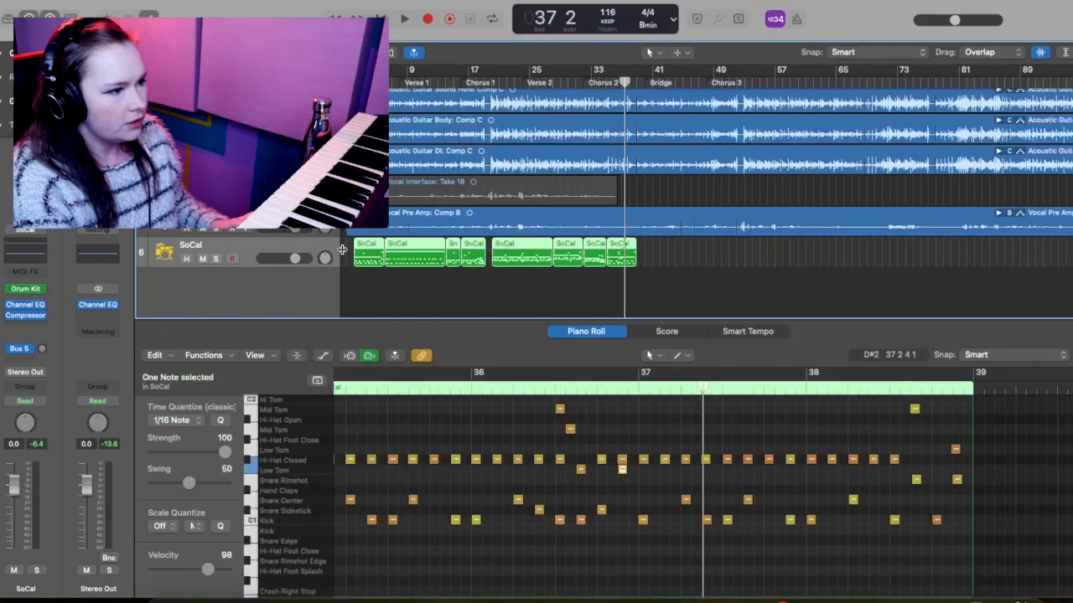
key(super+j)
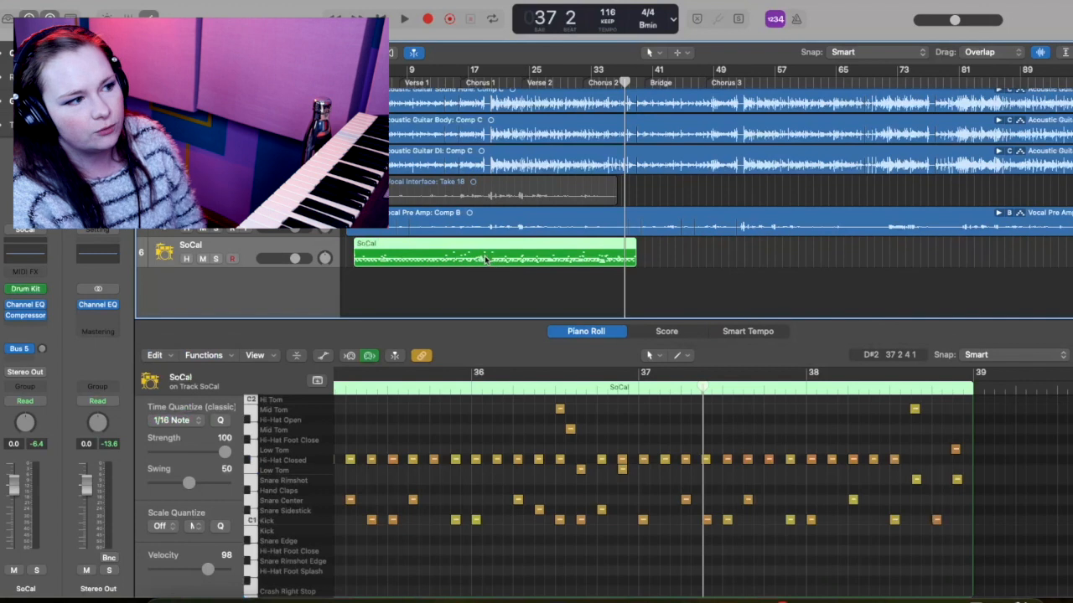
key(Return)
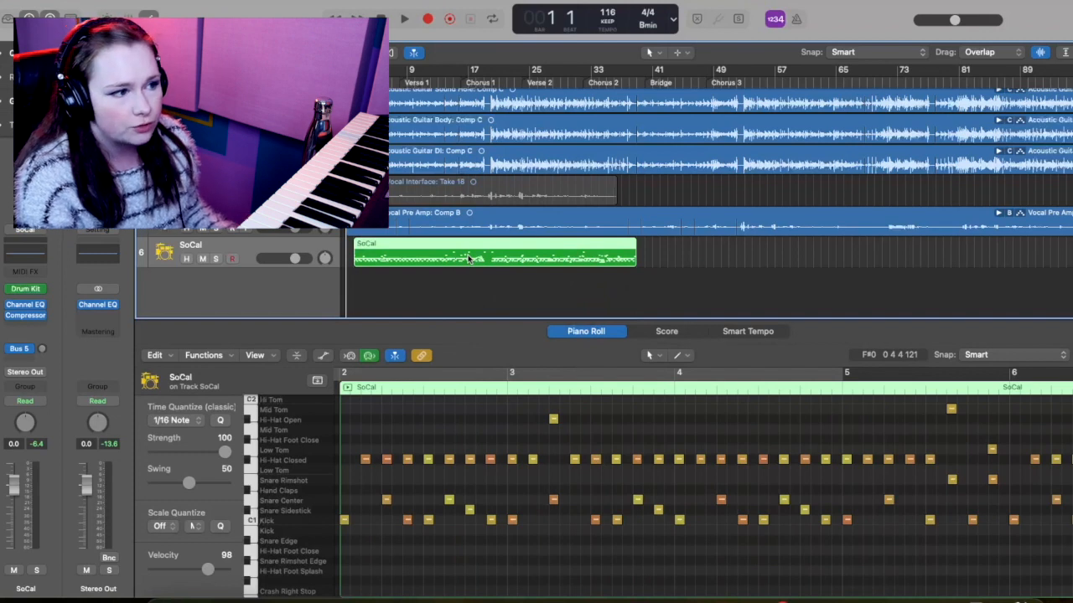
right_click(469, 259)
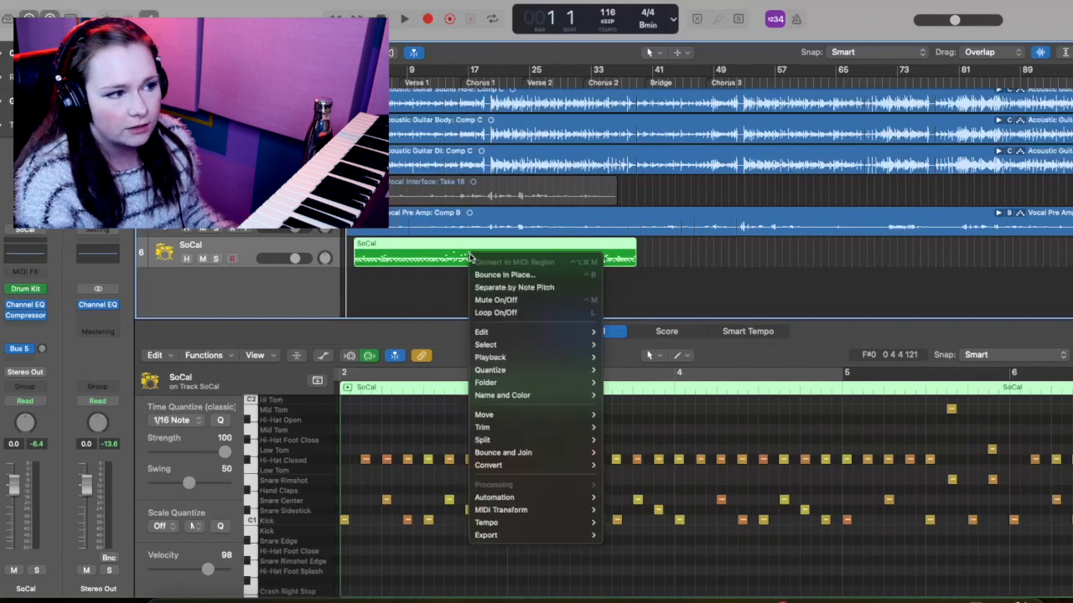
click(507, 291)
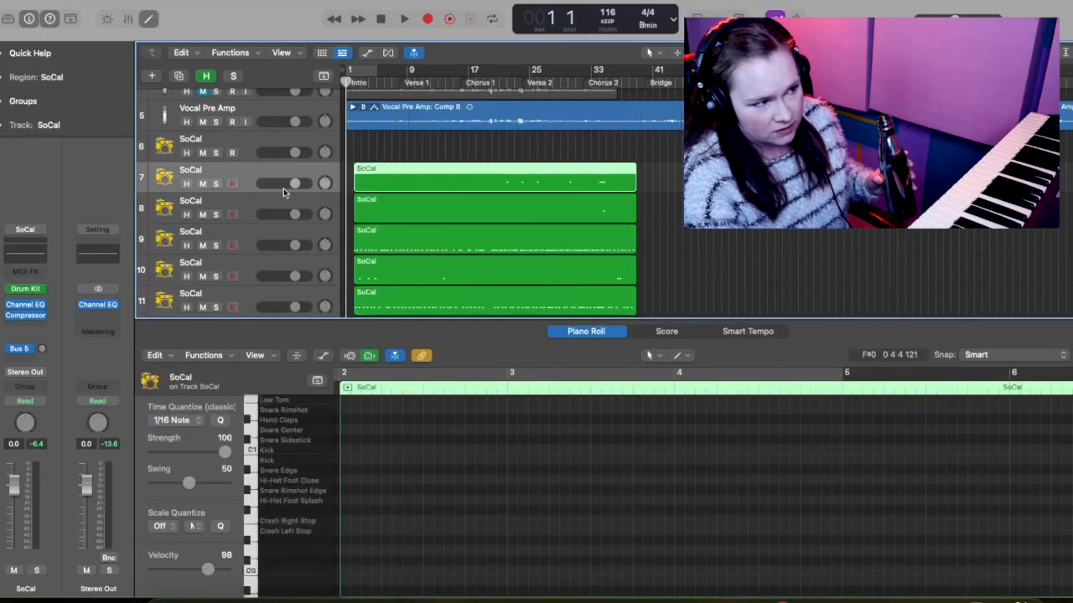
Try bouncing the region on track 7 in place, and set the volume of the SoCal tracks to 1.8 dB.
mouse_move(294, 183)
mouse_down()
mouse_move(283, 182)
mouse_move(299, 183)
mouse_up()
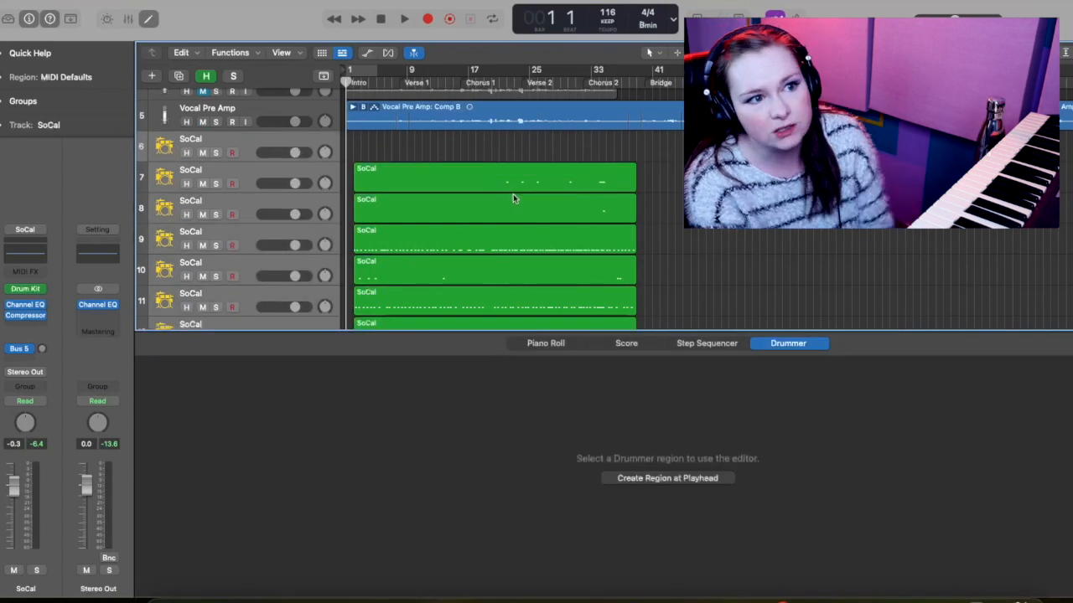
click(438, 181)
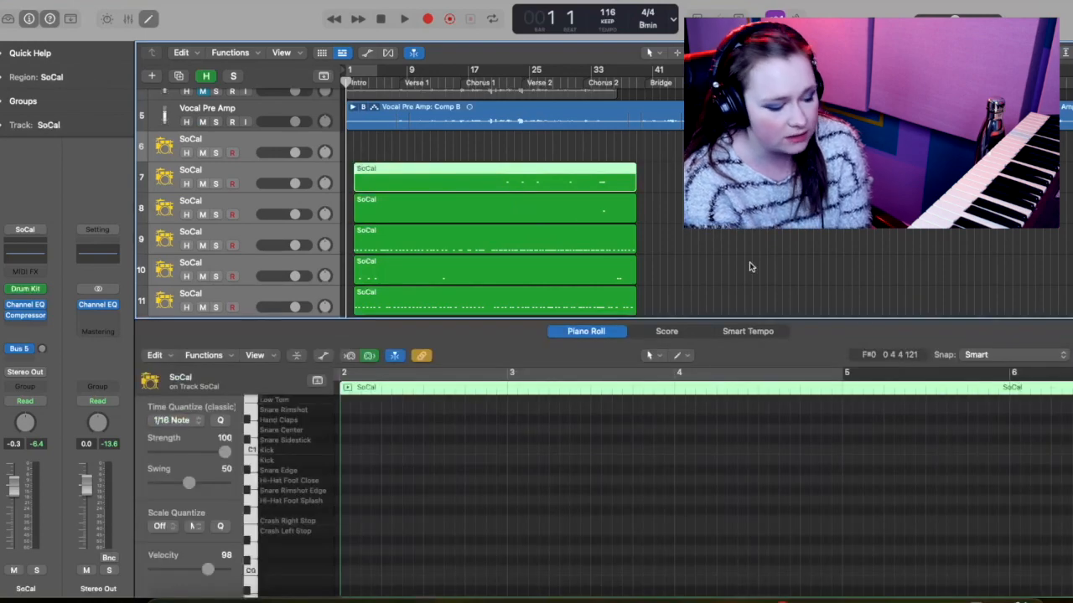
key(ctrl+b)
key(Return)
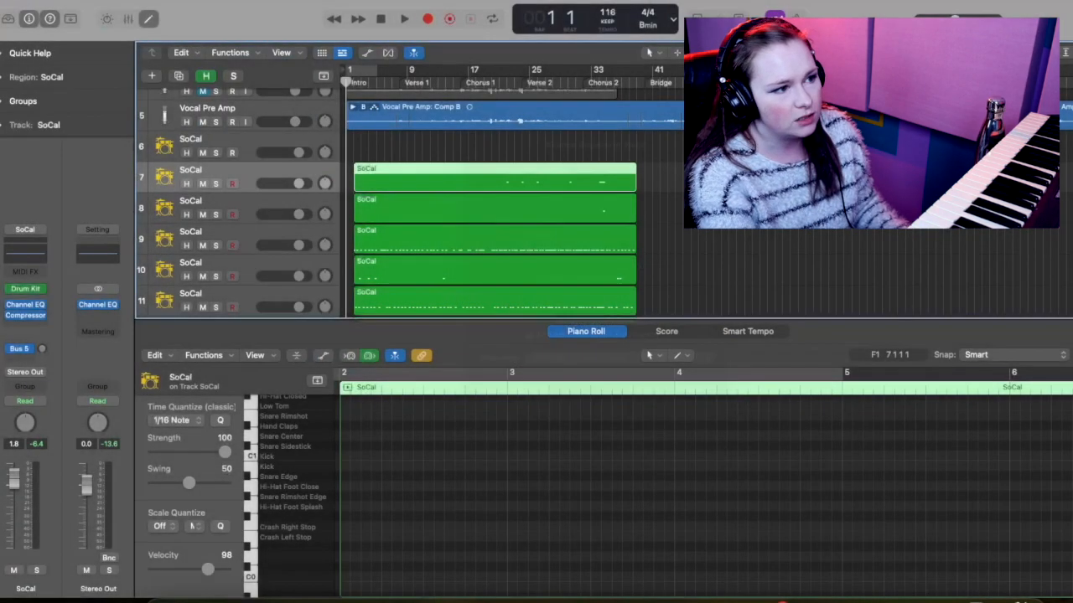
mouse_move(297, 212)
mouse_down()
mouse_move(277, 214)
mouse_move(307, 214)
mouse_up()
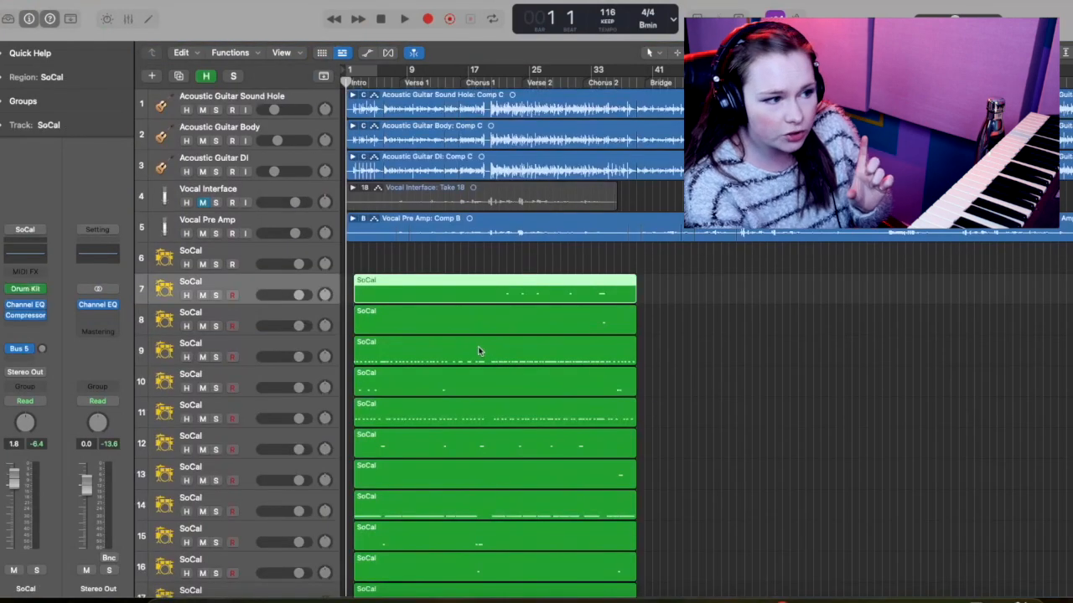
Add four new software instrument tracks below the separated SoCal tracks.
scroll(435, 337, down, 1)
scroll(435, 337, down, 5)
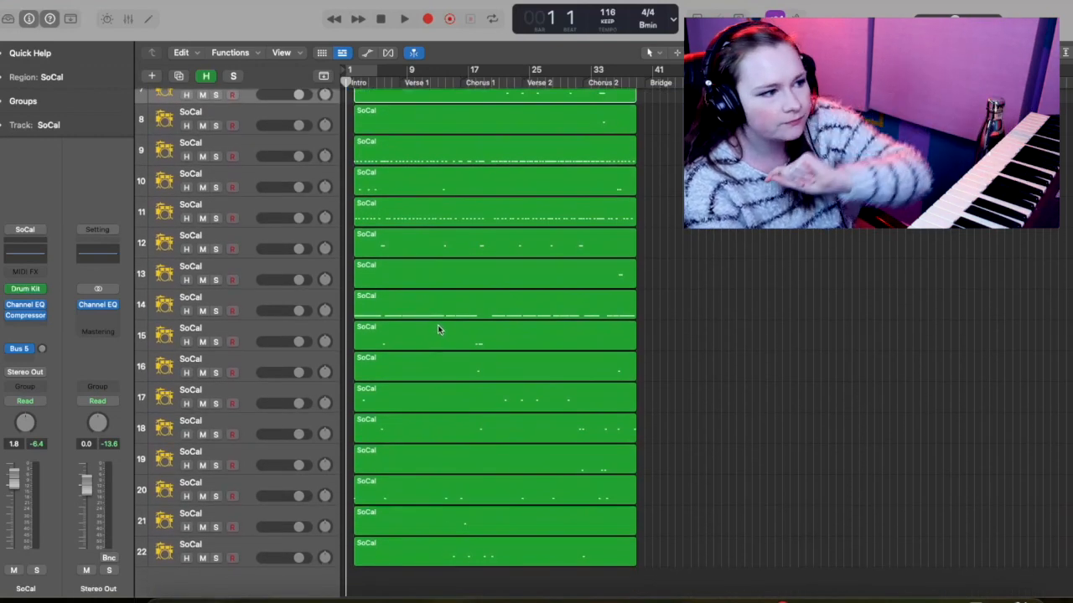
scroll(437, 331, down, 1)
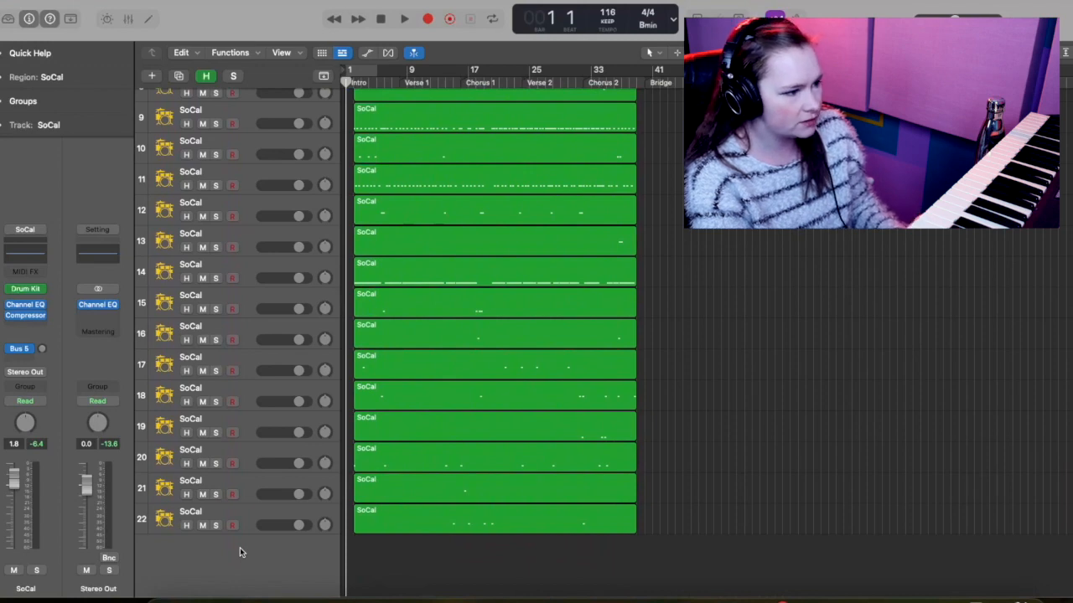
right_click(238, 549)
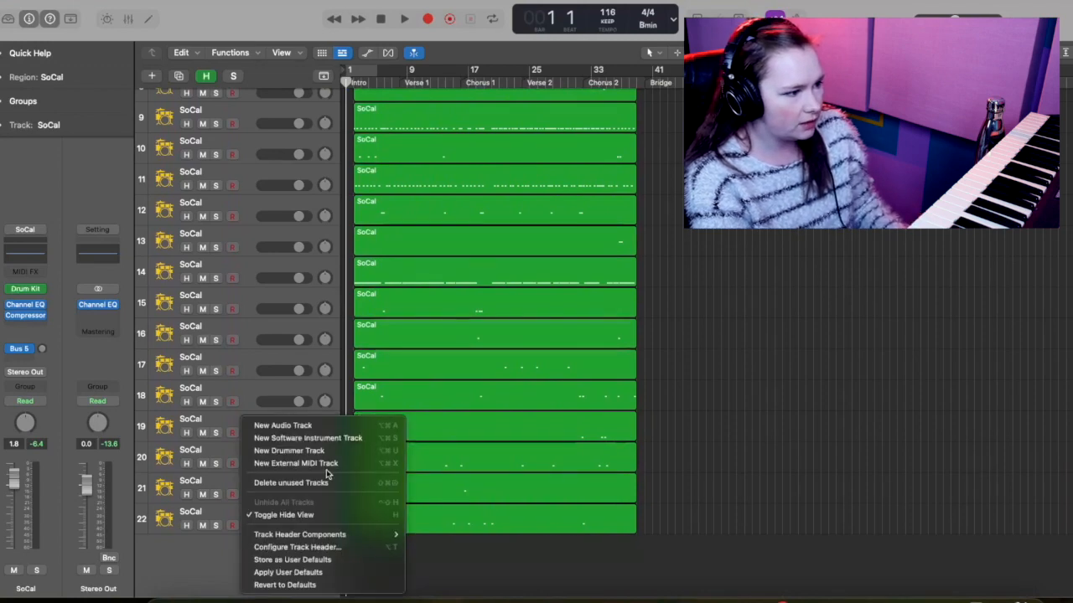
click(308, 437)
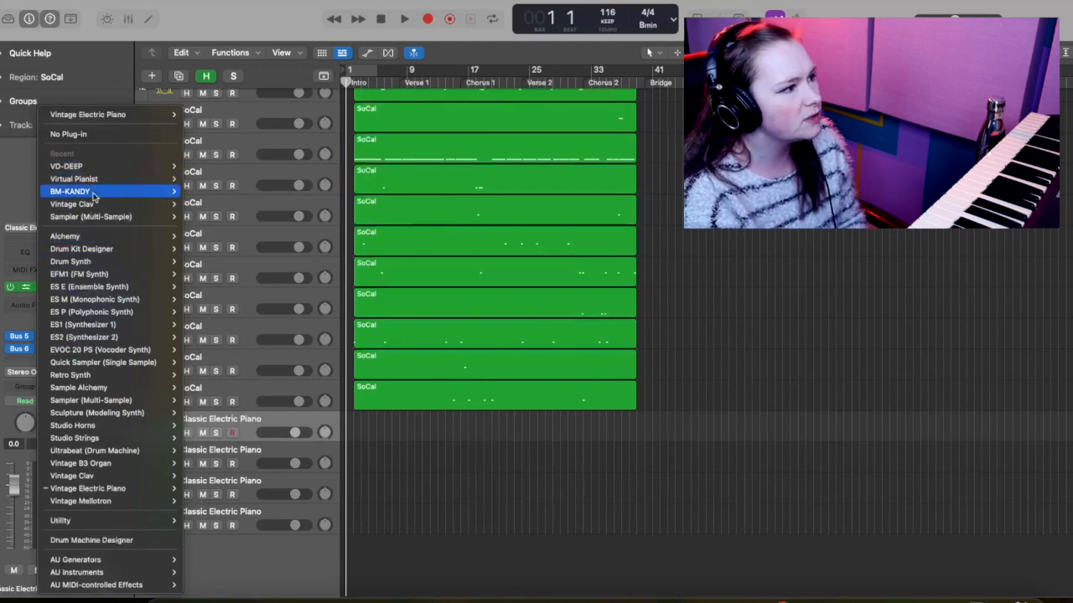
Replace the instrument on the four new tracks with Sampler (Multi-Sample) and close the four plug-in windows.
click(99, 219)
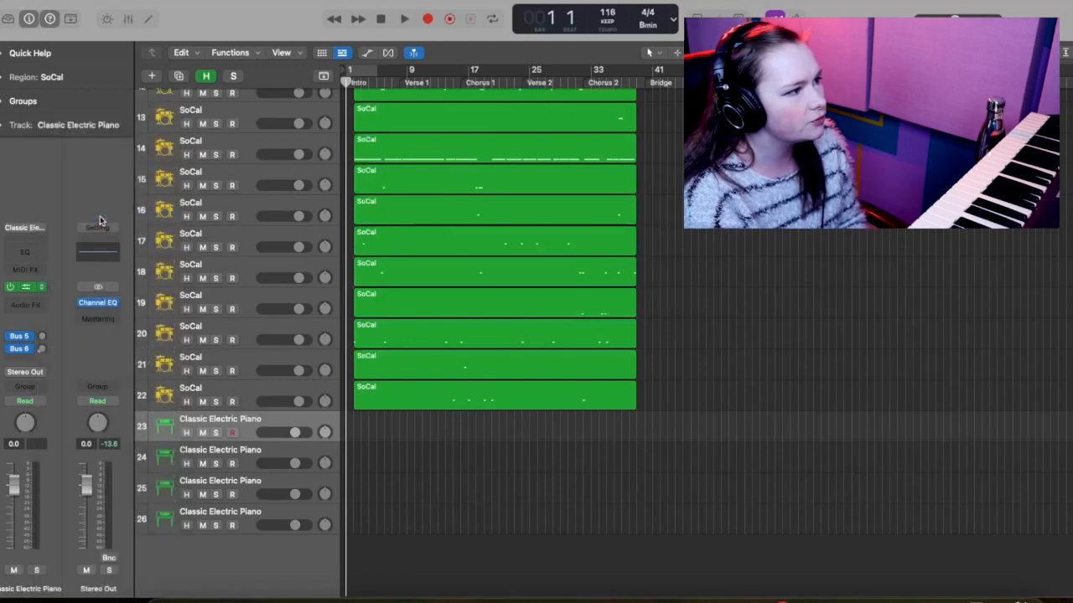
click(224, 447)
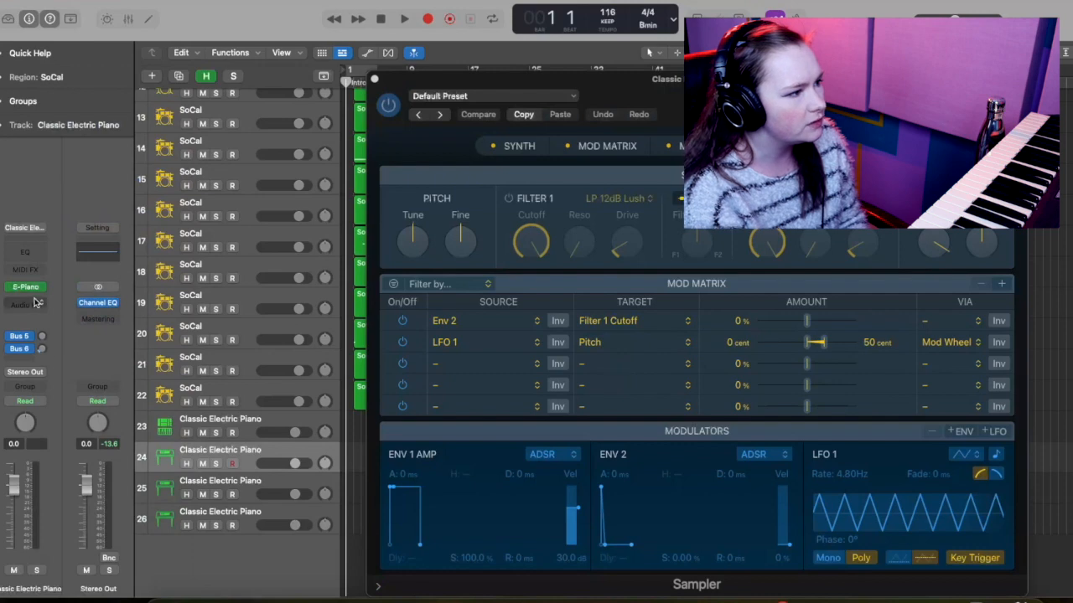
click(98, 219)
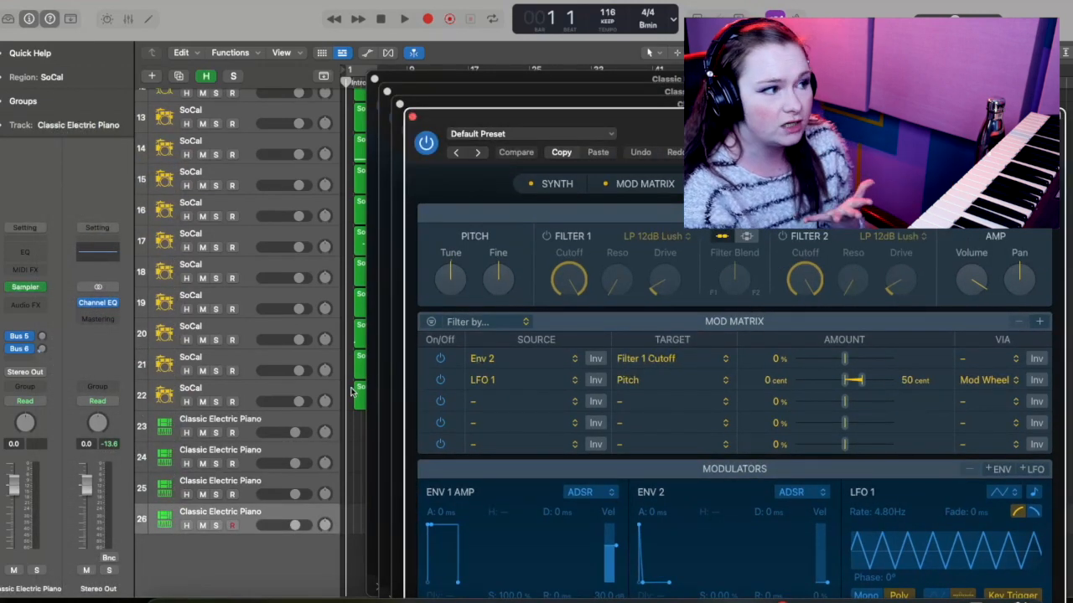
click(412, 117)
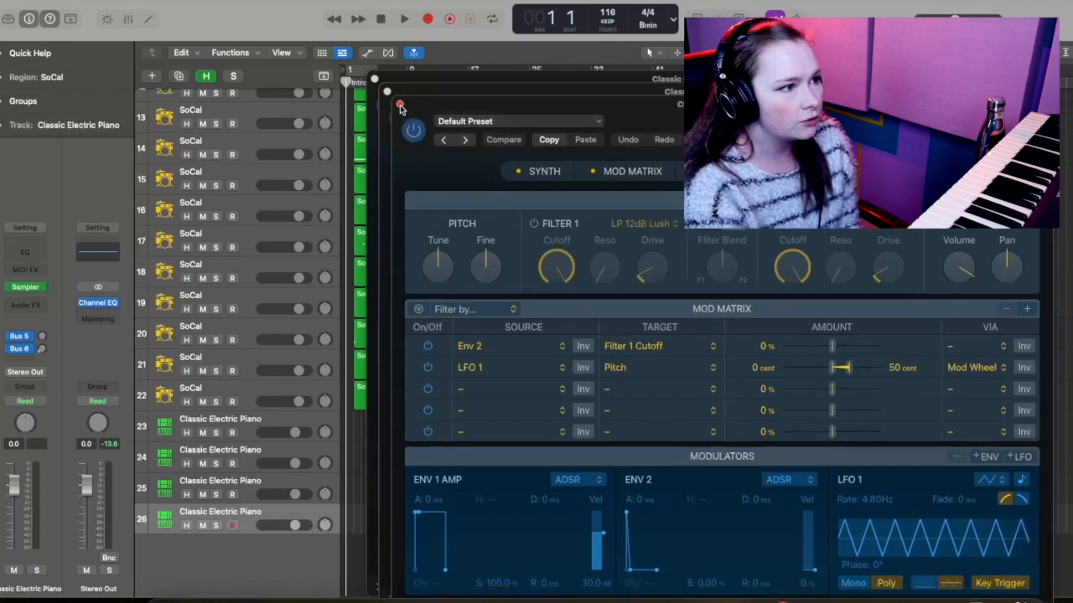
click(400, 104)
click(388, 91)
click(375, 79)
Check the notes of the region on track 9, close the editor and move the region to track 23.
scroll(459, 286, up, 5)
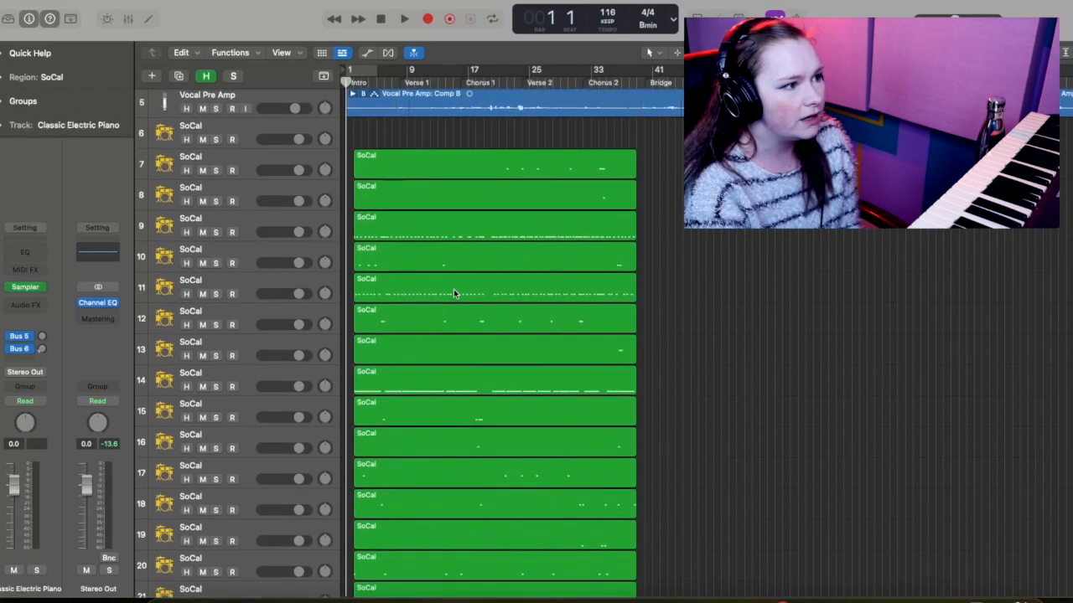
double_click(377, 263)
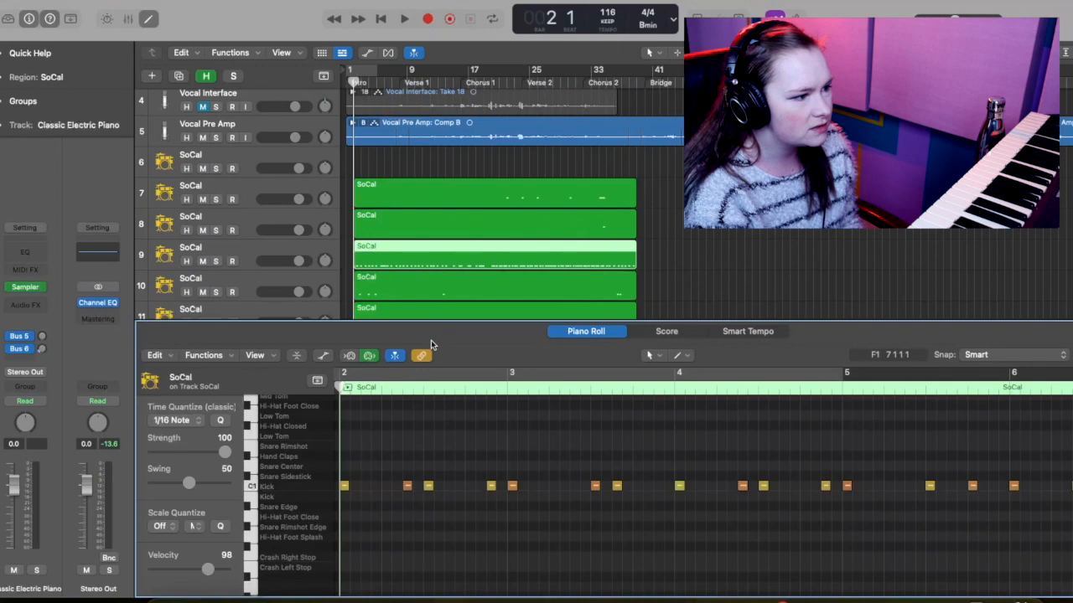
click(148, 20)
mouse_move(422, 258)
mouse_down()
mouse_move(417, 597)
mouse_move(422, 435)
mouse_up()
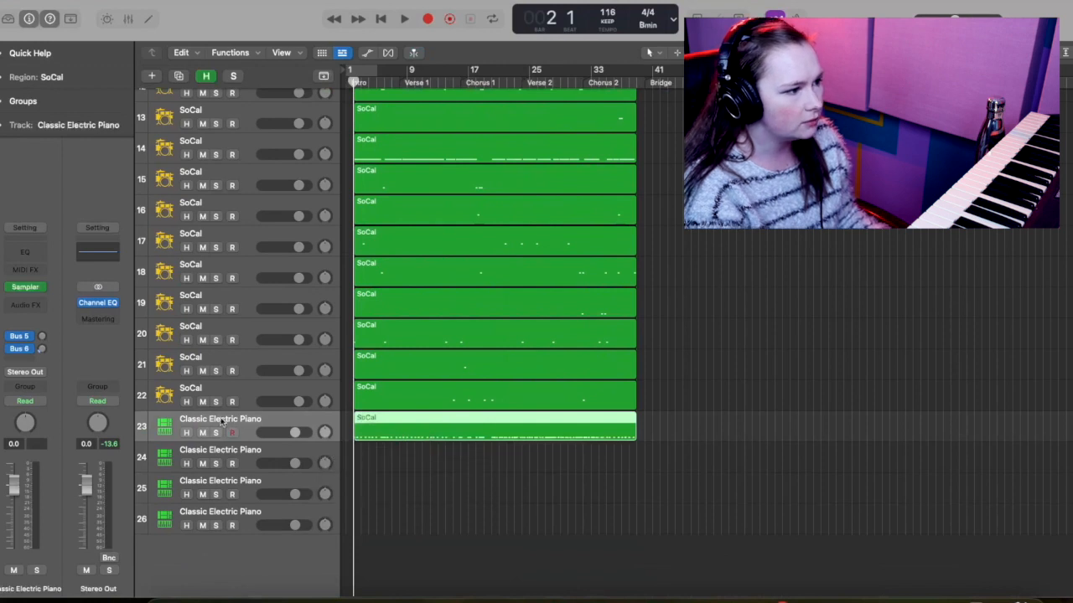
Rename track 23 as Kick.
double_click(220, 419)
text(Kick)
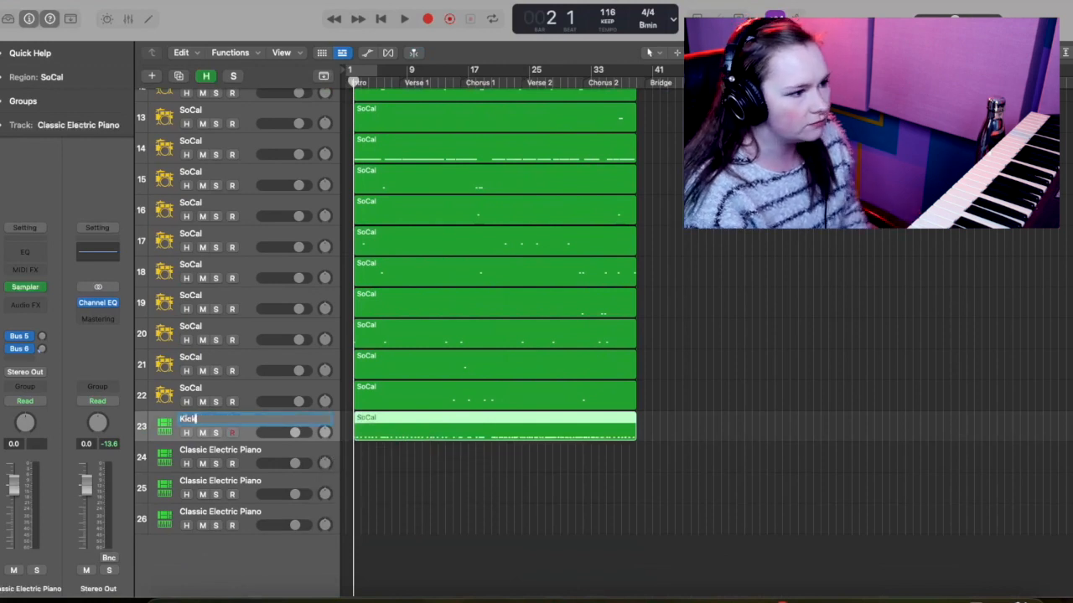
key(Return)
click(487, 508)
Open the Sampler on the Kick track and move its window aside.
click(274, 417)
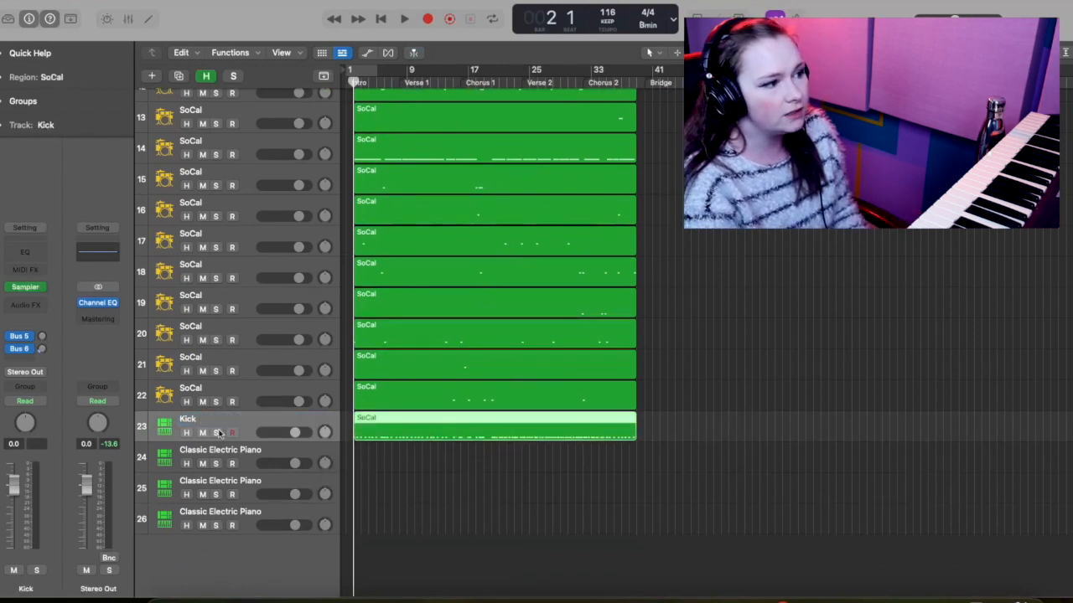
click(25, 286)
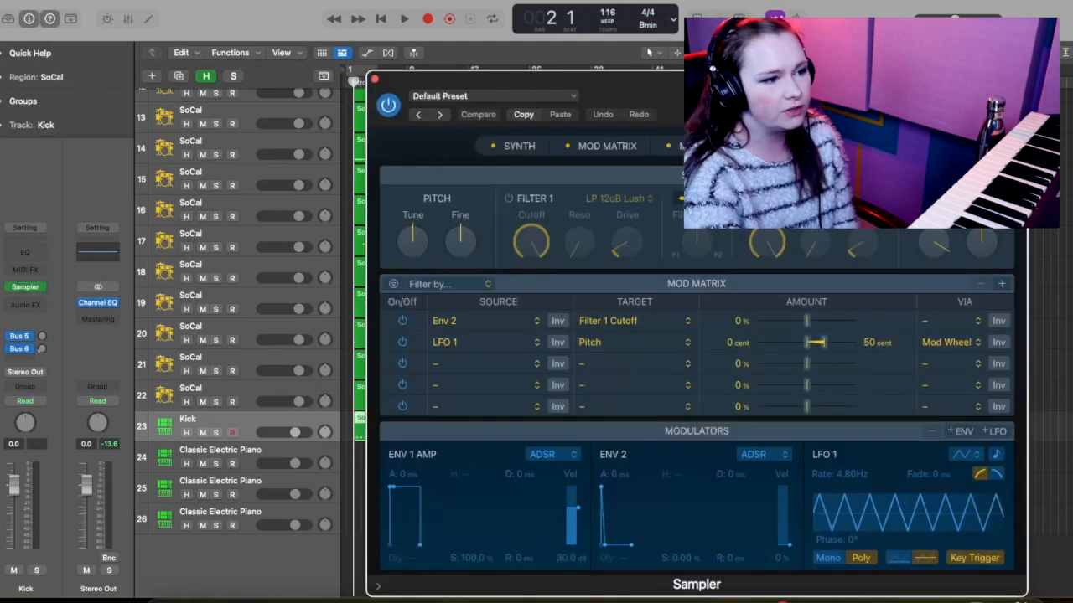
drag(503, 79, 616, 28)
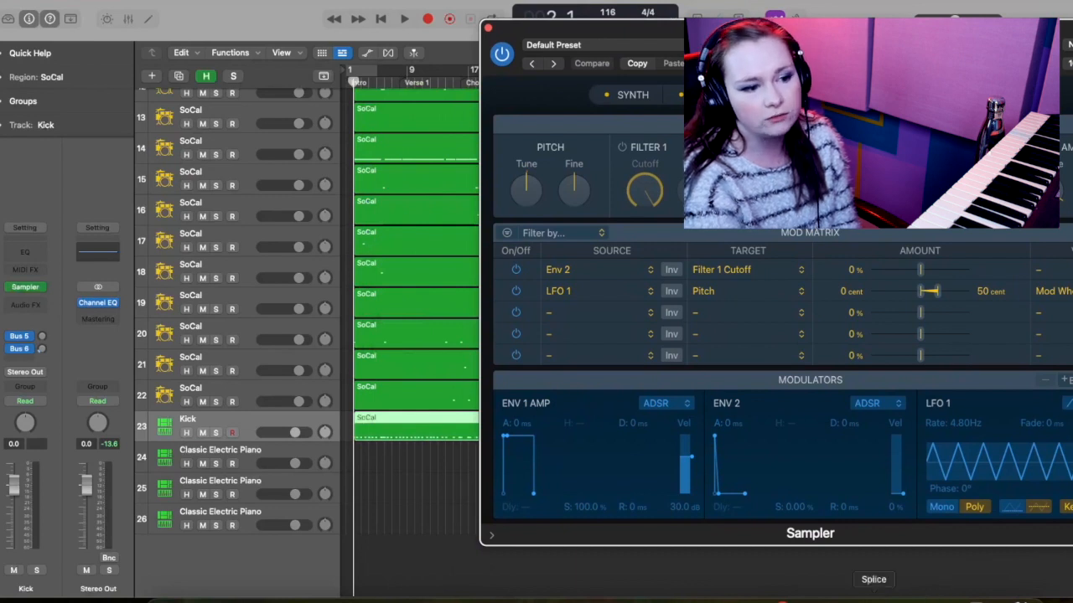
Switch to Splice, preview DD_Folk_Kick_One_Shot_hard.wav and load it into the Sampler on the Classic Electric Piano track.
click(835, 593)
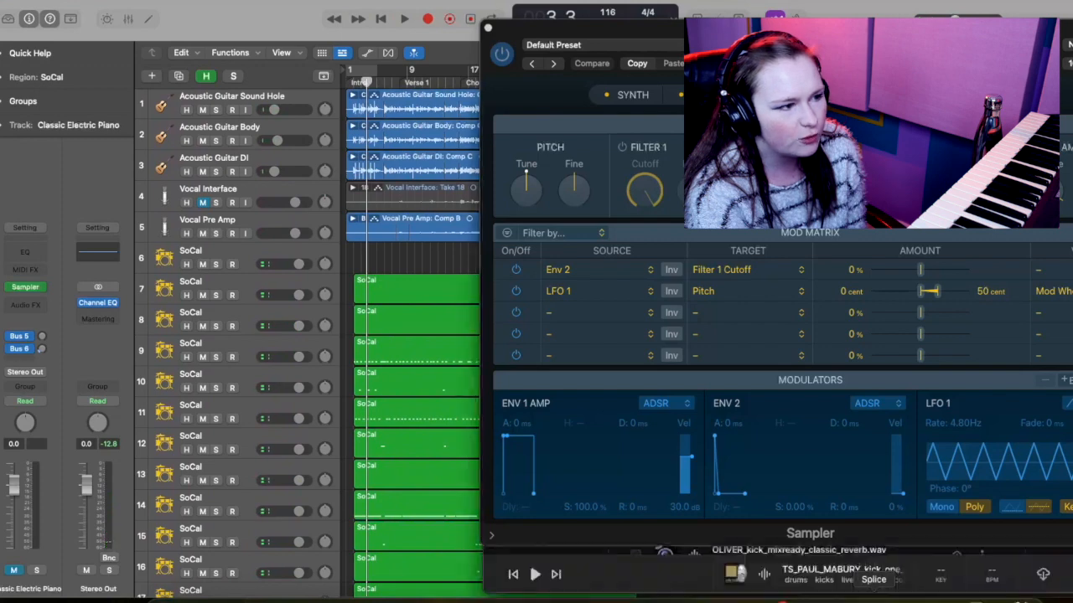
click(873, 598)
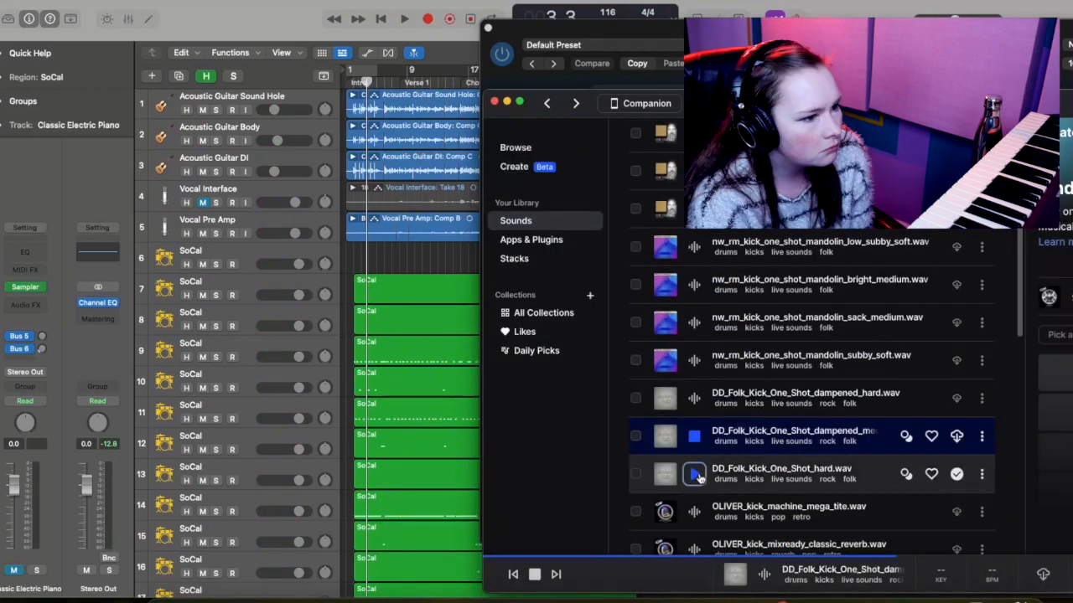
click(695, 477)
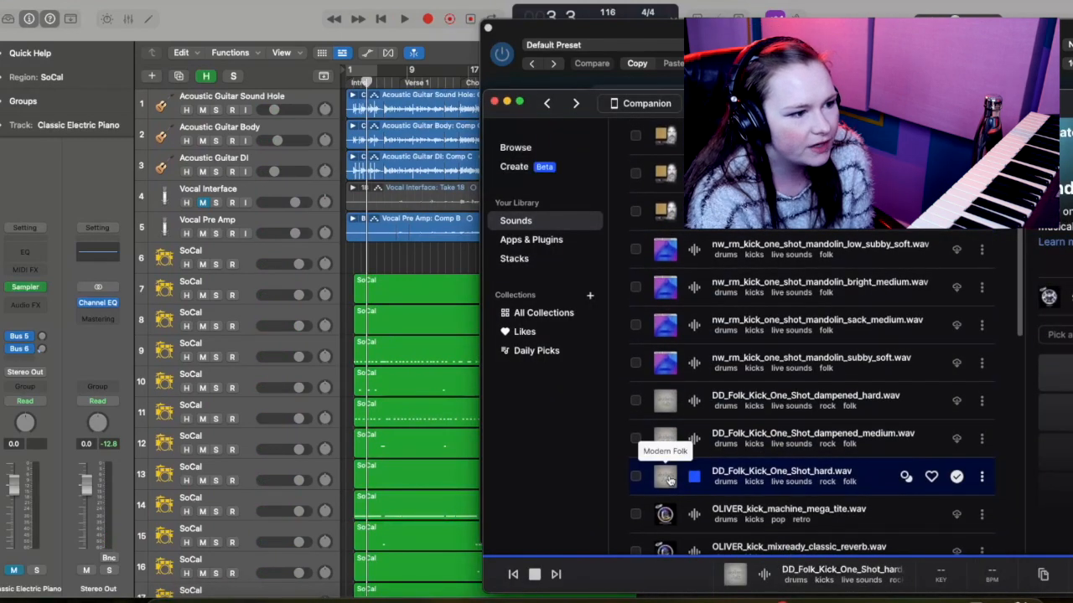
drag(689, 464, 346, 147)
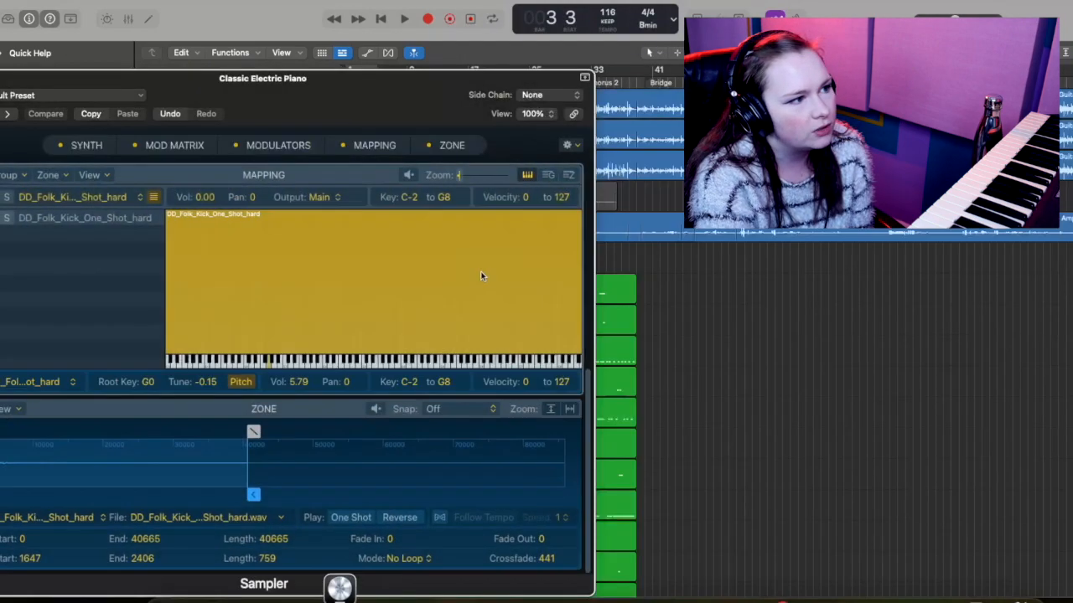
drag(338, 98, 561, 51)
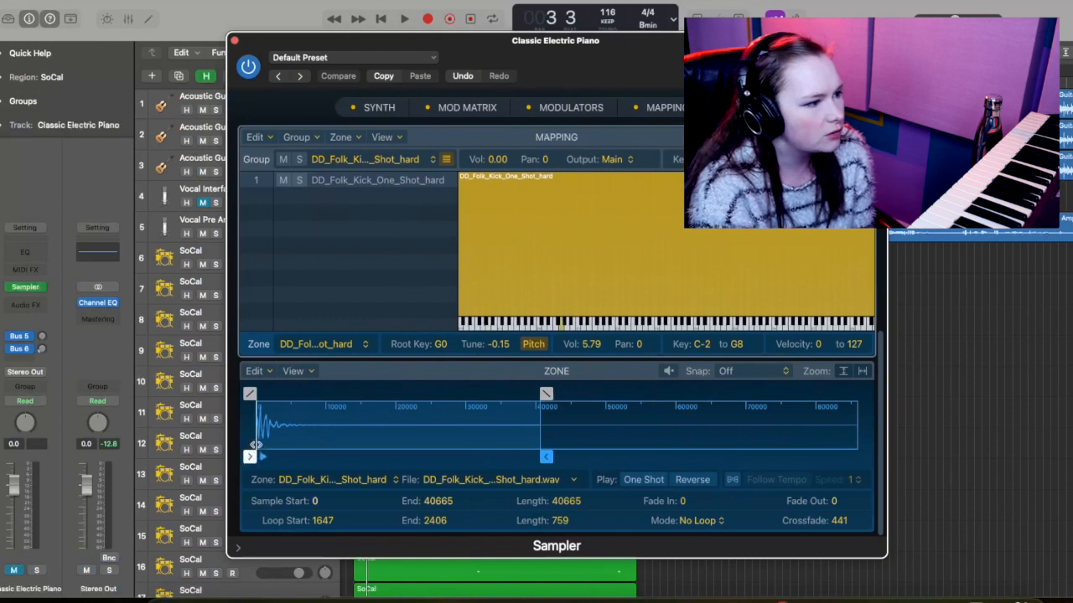
Set the kick sample's end to 41900 and transpose all C1 notes of the track 23 region down to G0.
drag(545, 442, 549, 443)
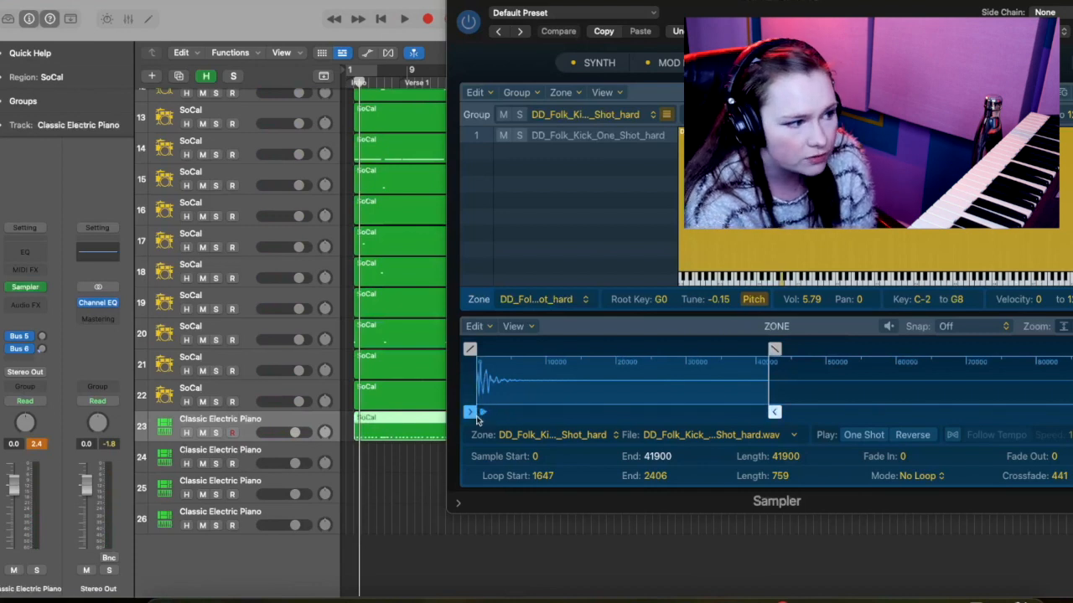
double_click(386, 435)
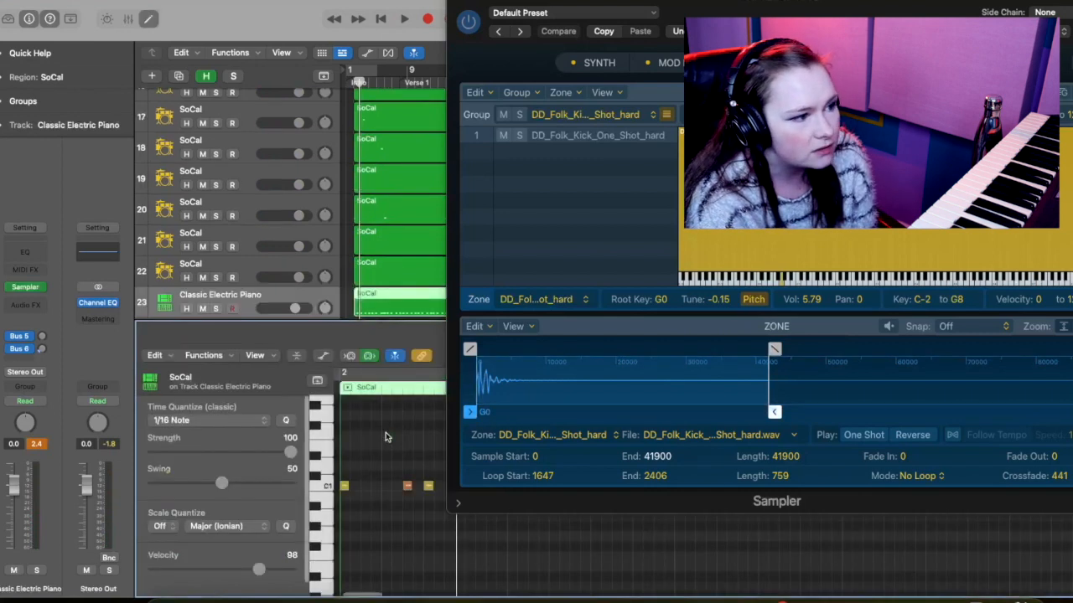
click(327, 489)
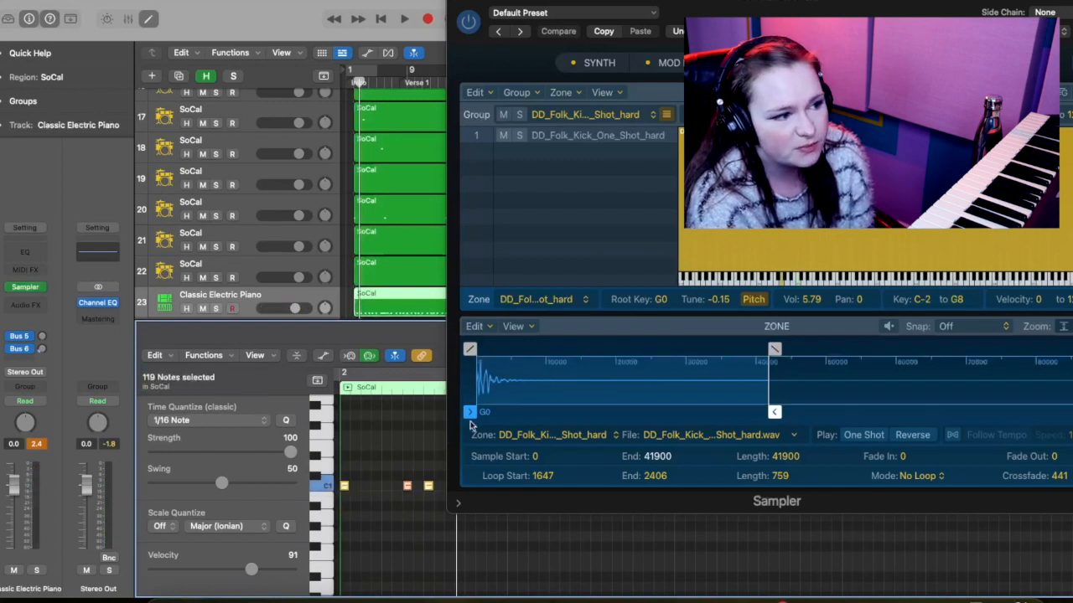
key(space)
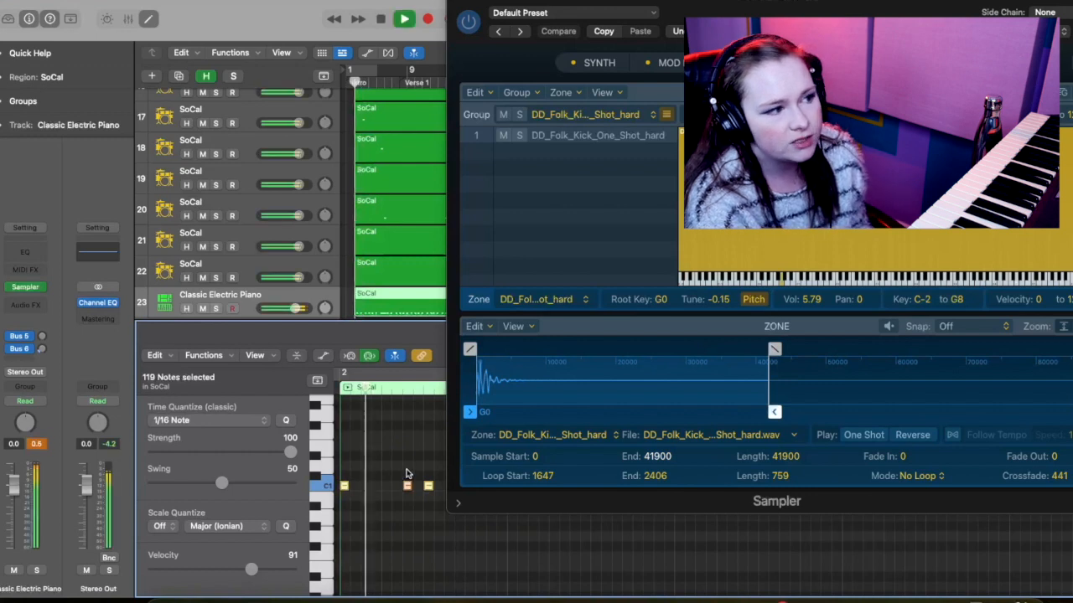
key(space)
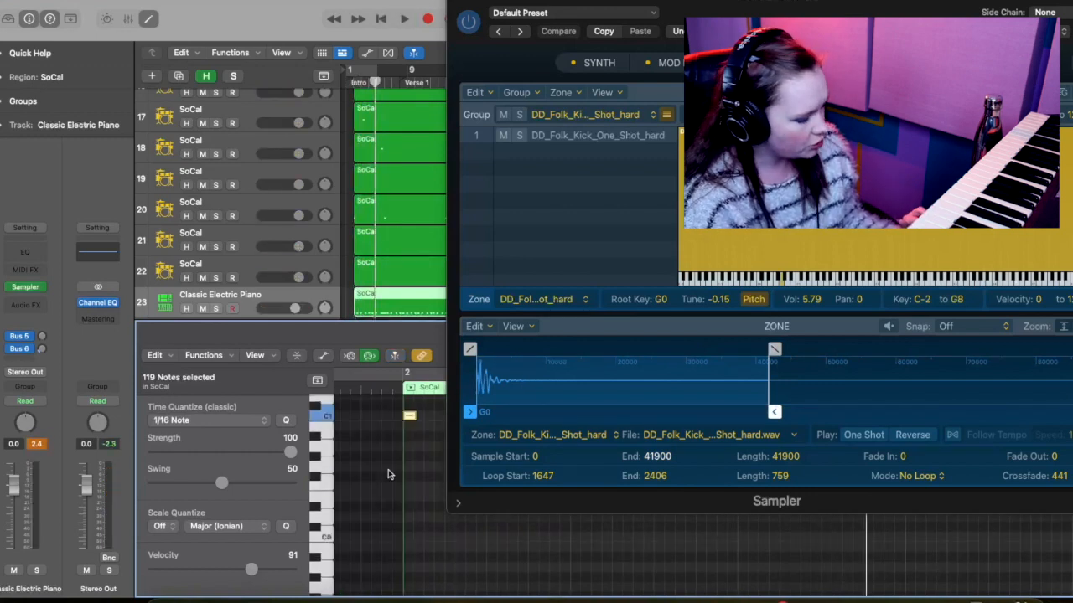
key(alt+Down)
key(alt+Down)
key(alt+Down)
key(alt+Down)
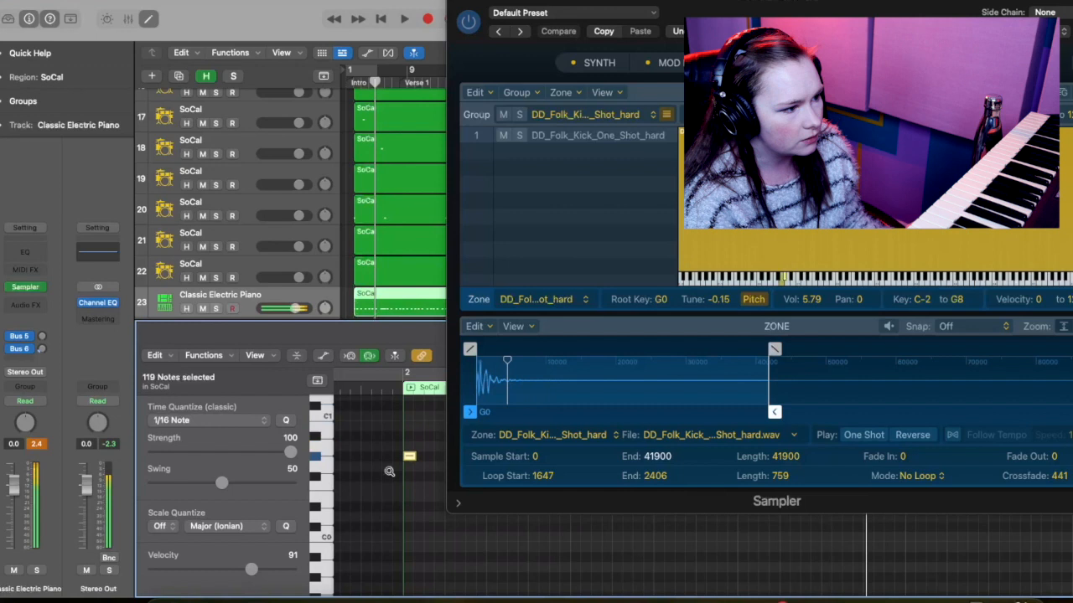
key(alt+Down)
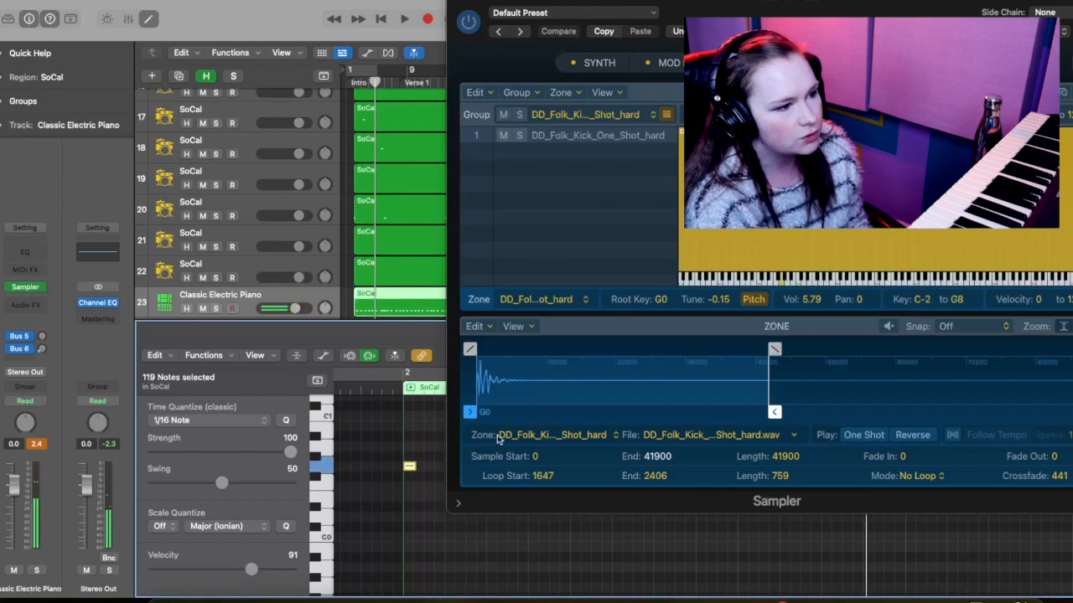
key(space)
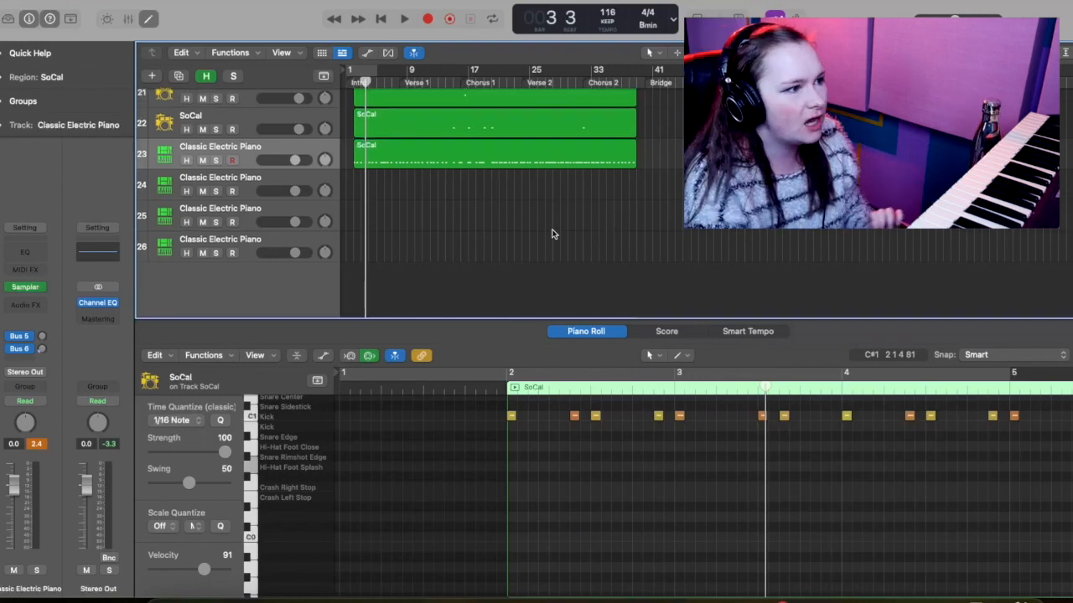
Find and select the drum region on track 11 that holds the Snare Center notes.
scroll(551, 232, up, 10)
scroll(428, 169, up, 2)
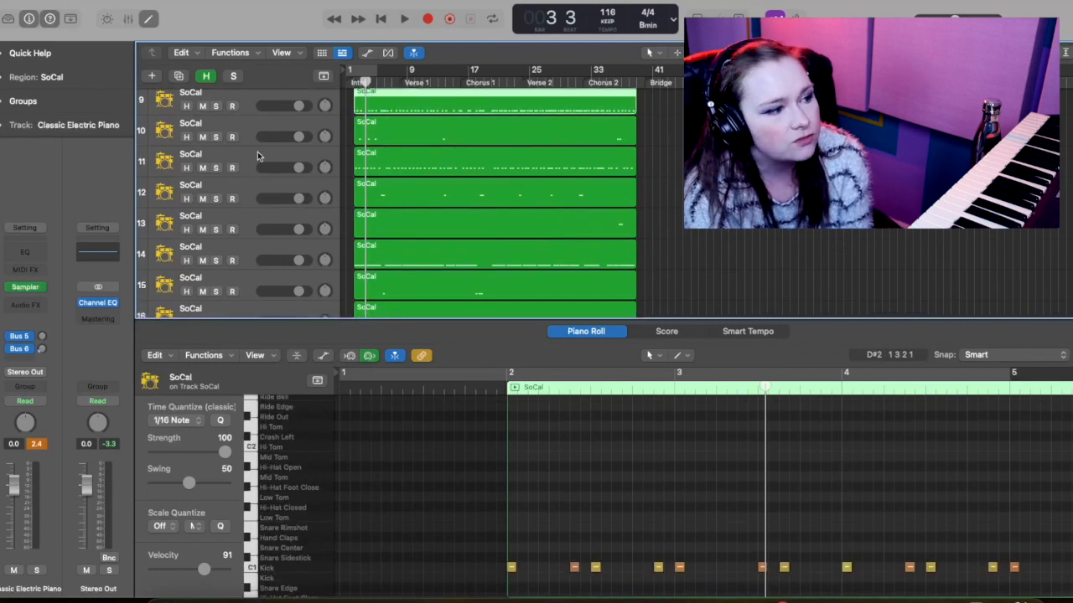
click(258, 156)
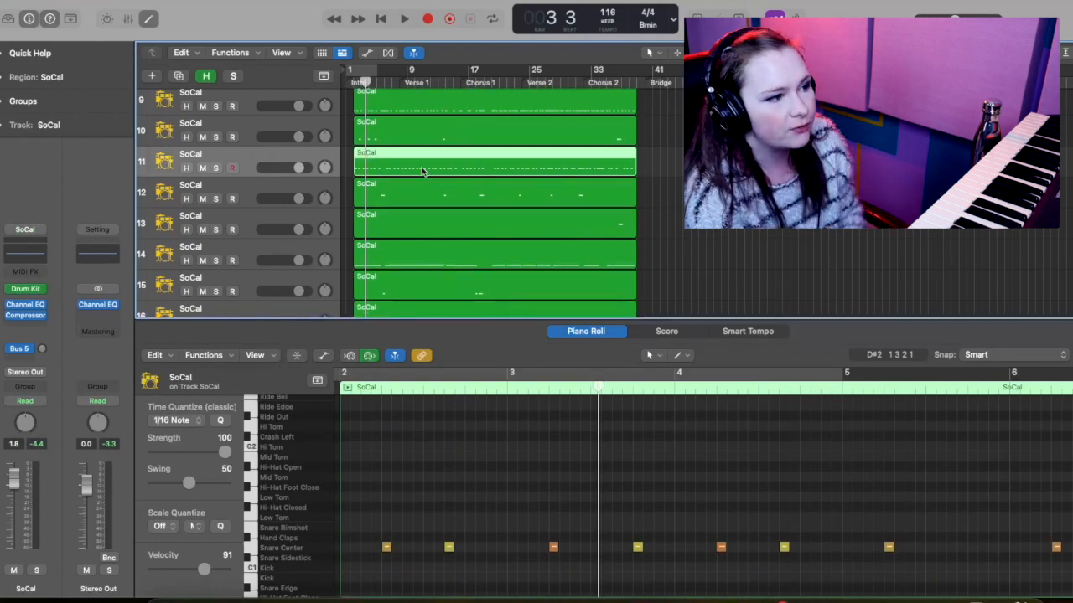
scroll(421, 170, down, 2)
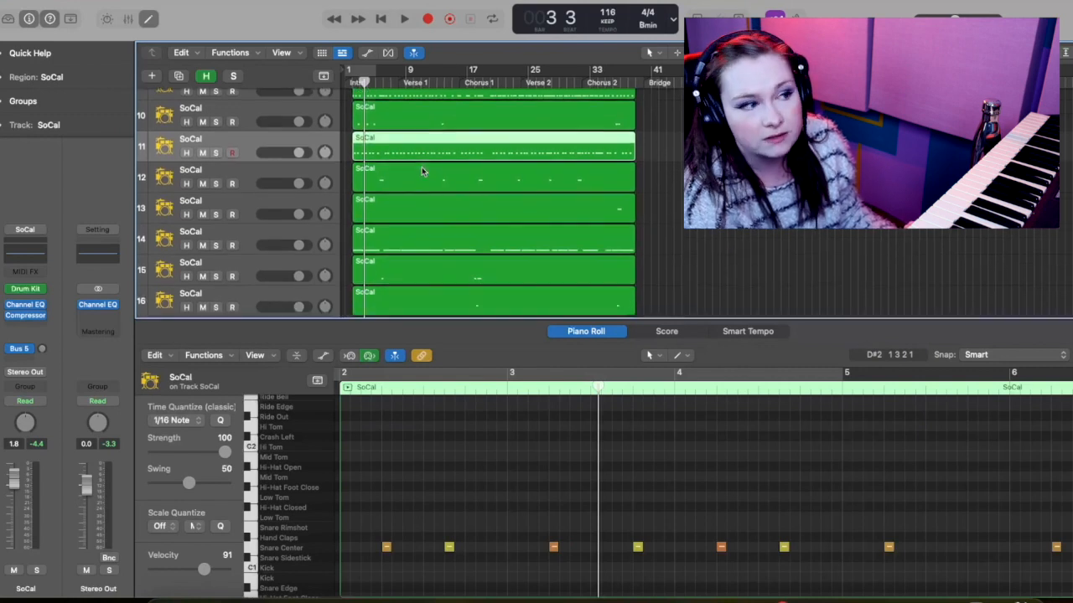
scroll(422, 166, down, 1)
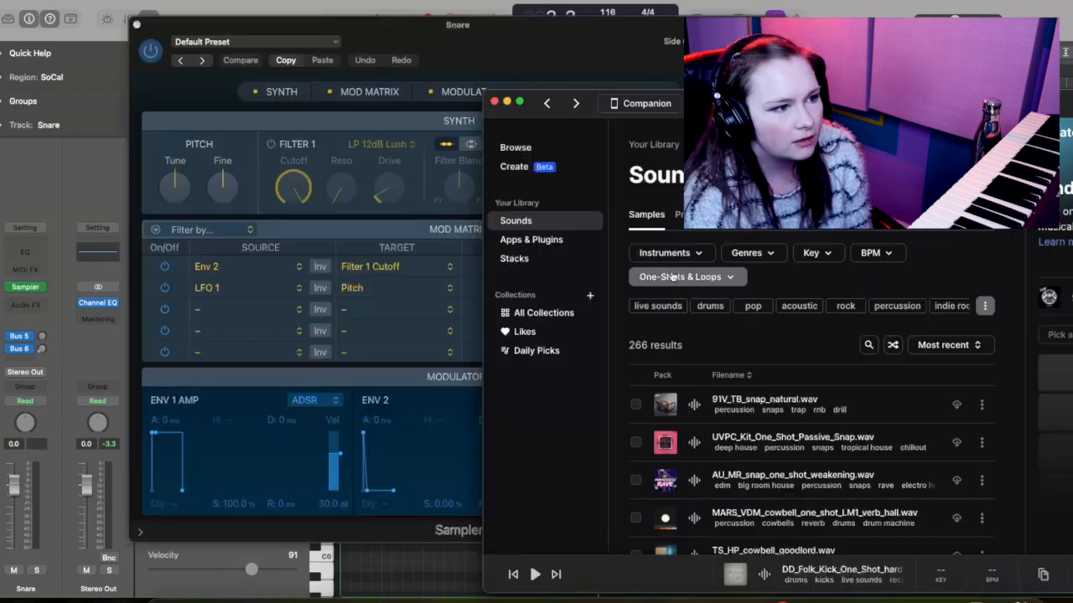
Filter the Splice sound library to snares and audition the Snare track's C3 notes.
click(672, 256)
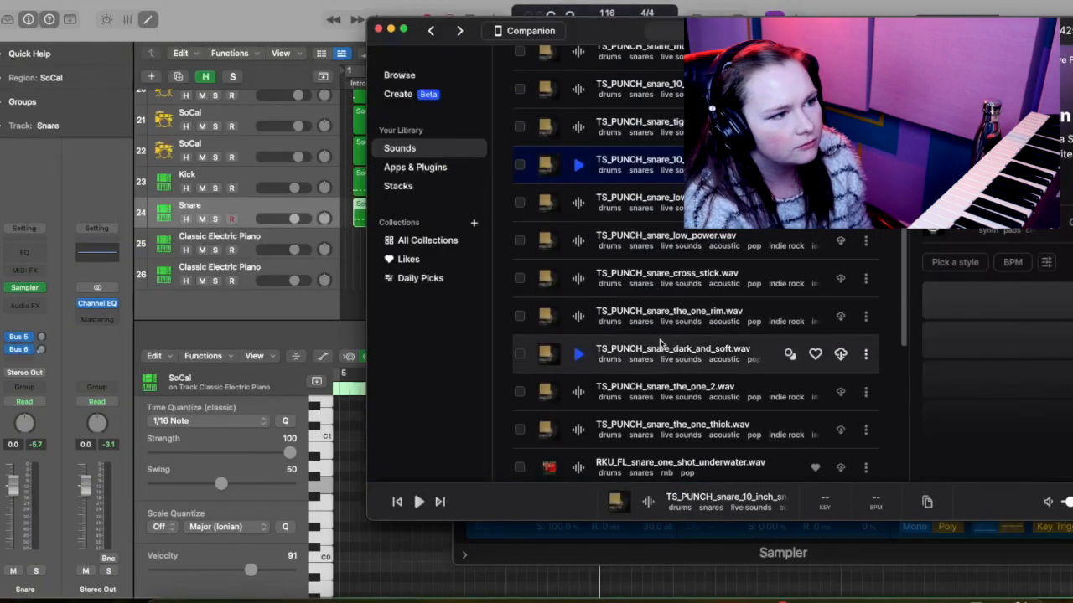
drag(630, 37, 618, 44)
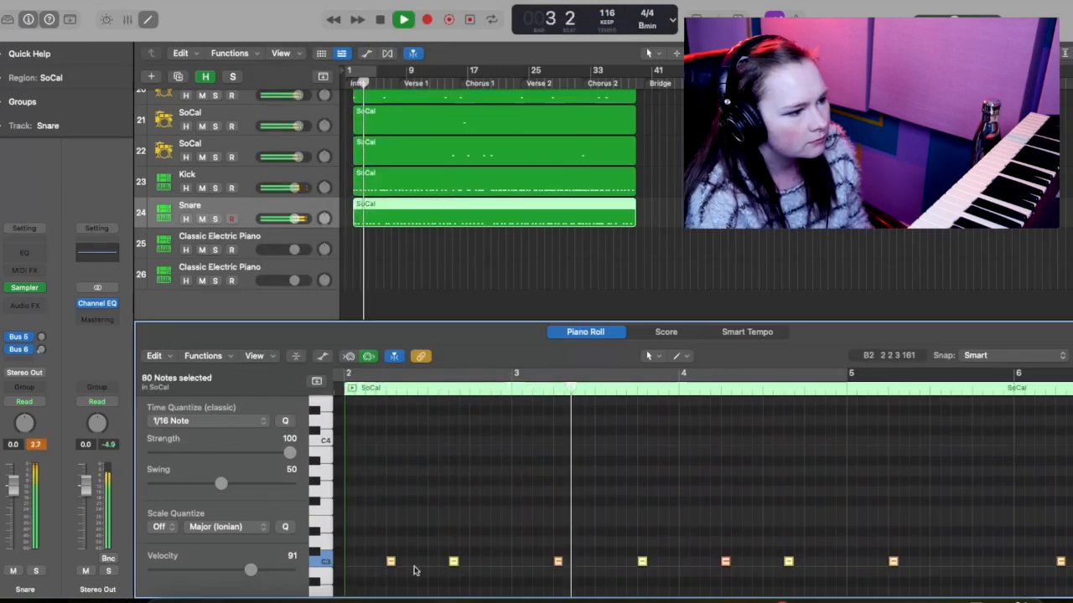
drag(393, 561, 404, 566)
key(space)
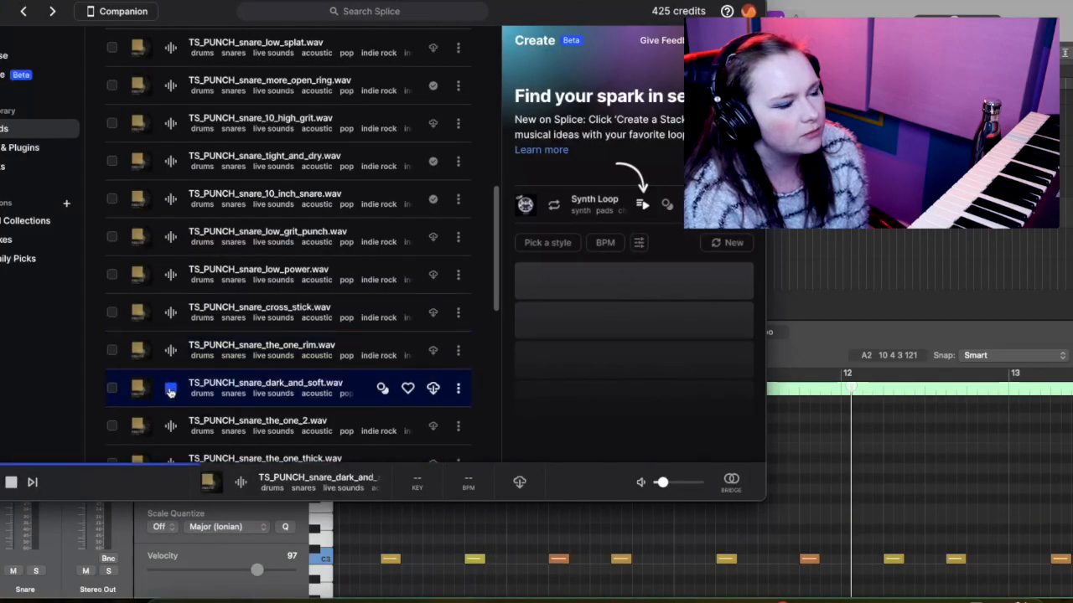
Preview TS_PUNCH_snare_the_one_2.wav, TS_PUNCH_snare_the_one_thick.wav and RKU_FL_snare_one_shot_underwater.wav in the Splice library.
click(170, 426)
scroll(170, 426, down, 4)
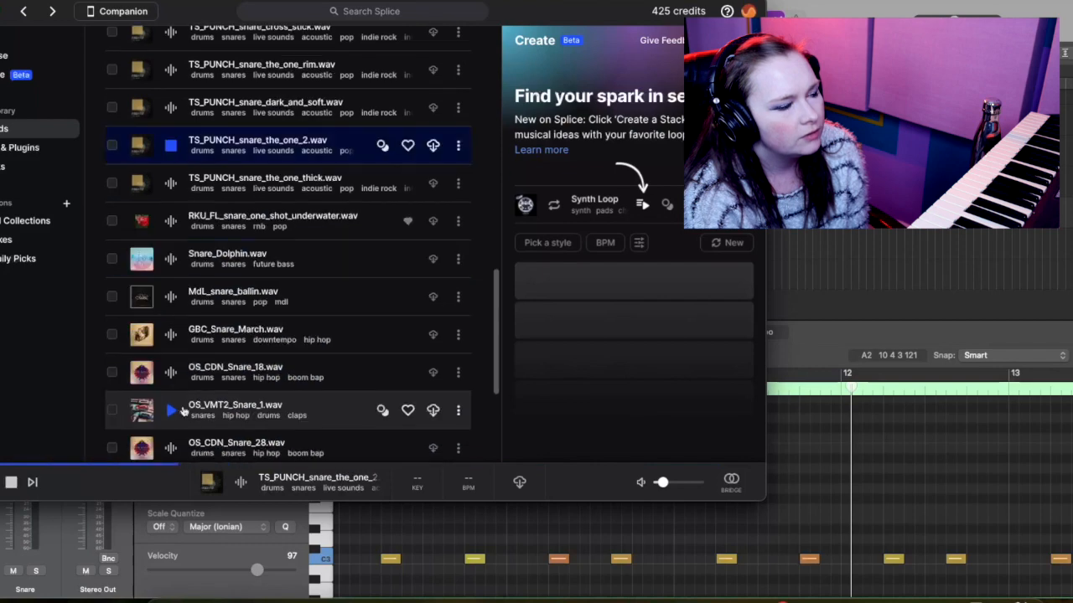
key(Down)
key(Down)
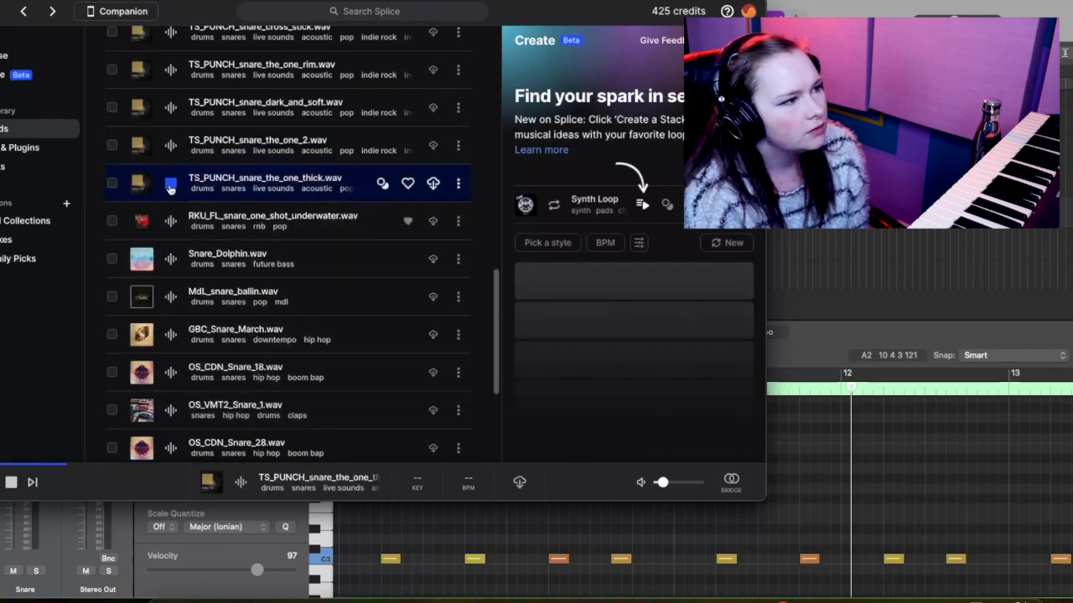
Copy the Snare track's region to track 25 and move the Sampler window clear of the tracks.
drag(167, 12, 754, 34)
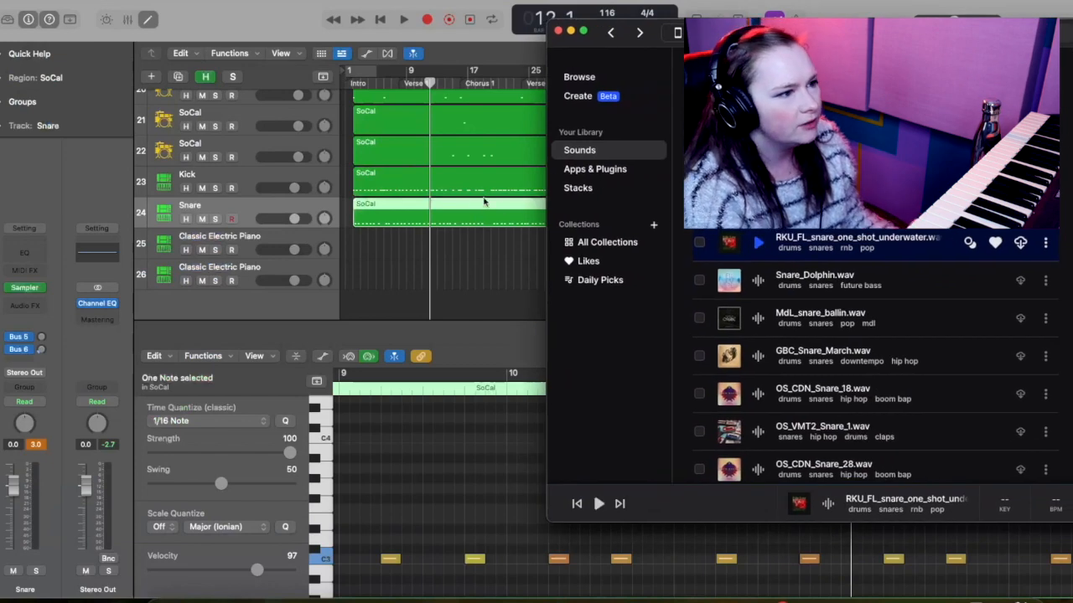
drag(481, 213, 485, 236)
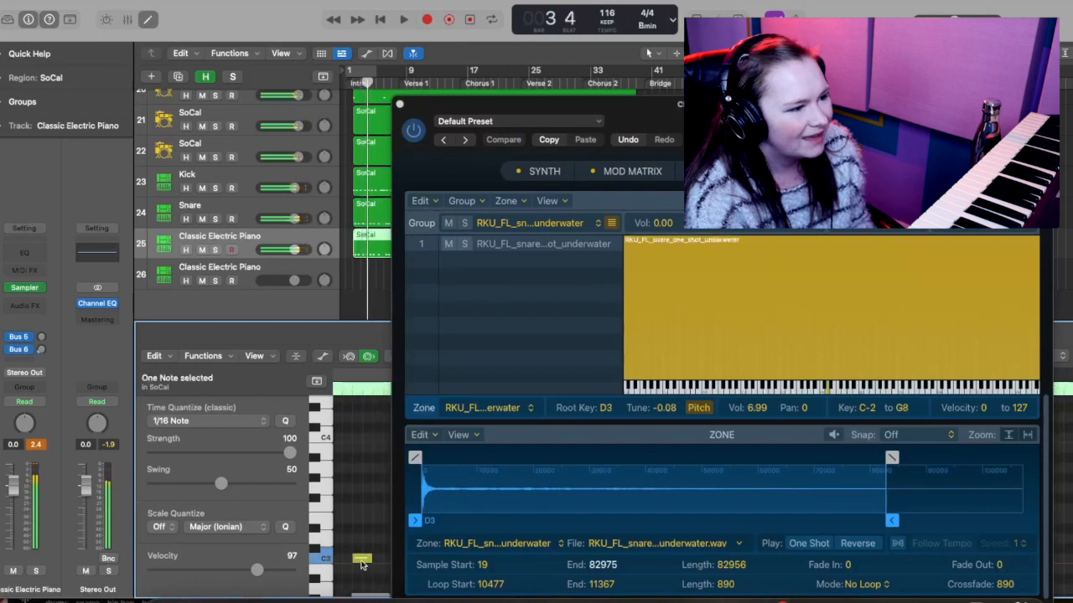
drag(744, 104, 1027, 62)
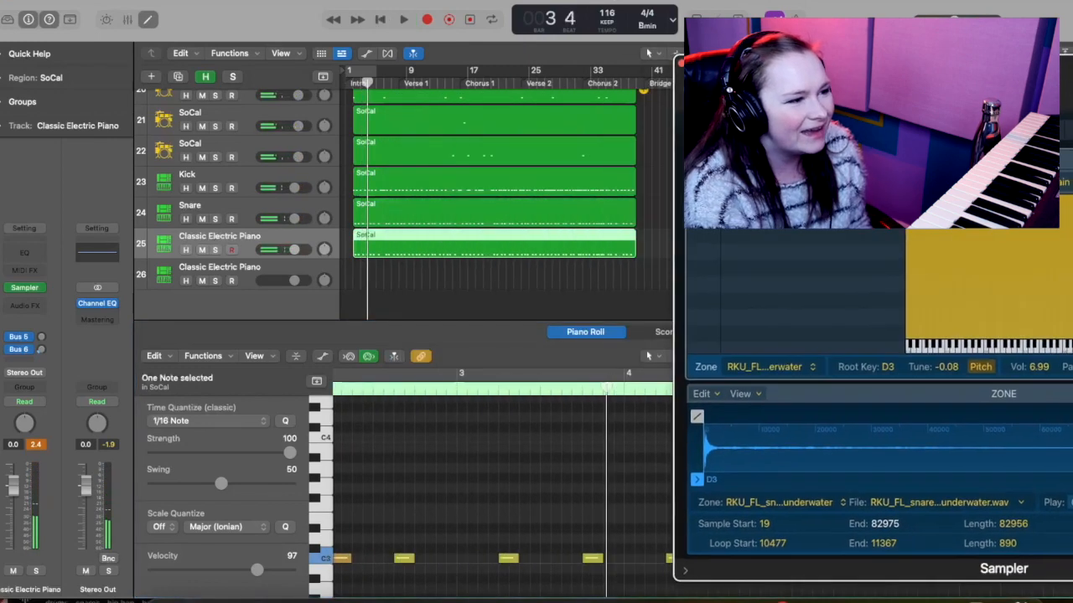
Transpose all C3 notes of the track 25 region up two semitones to D3, lengthen them and play the result.
click(357, 559)
scroll(403, 554, left, 5)
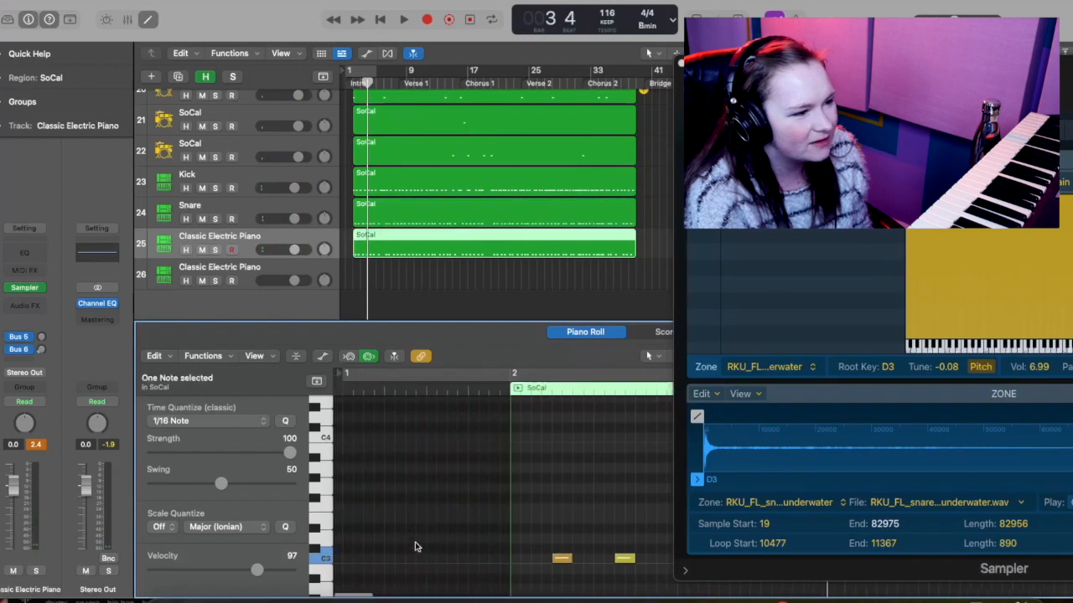
click(325, 558)
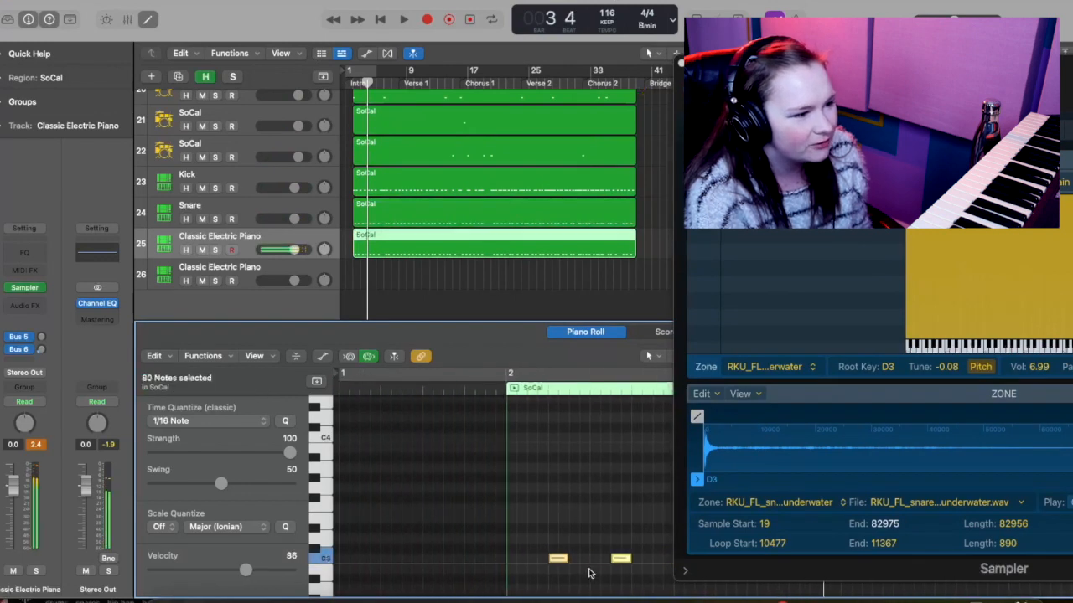
click(563, 559)
key(space)
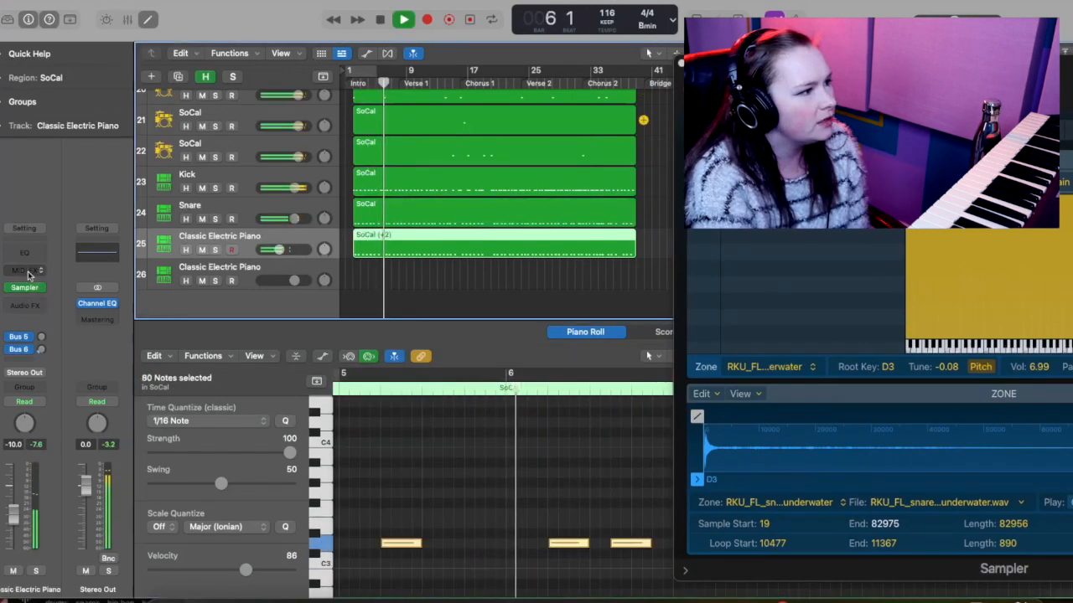
Insert a Channel EQ on track 25 and stop the playback.
click(22, 255)
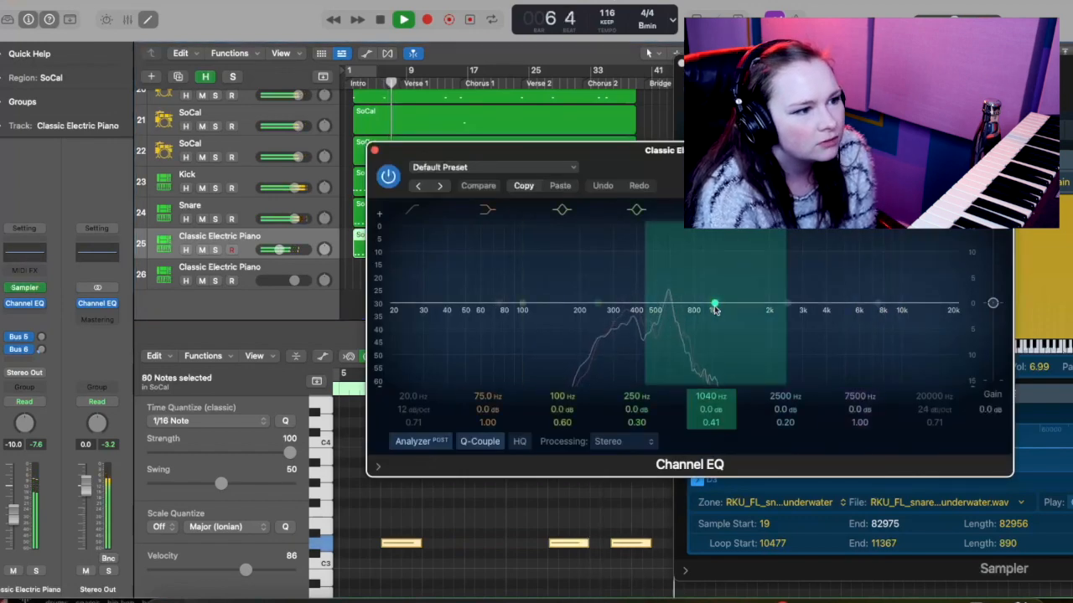
key(space)
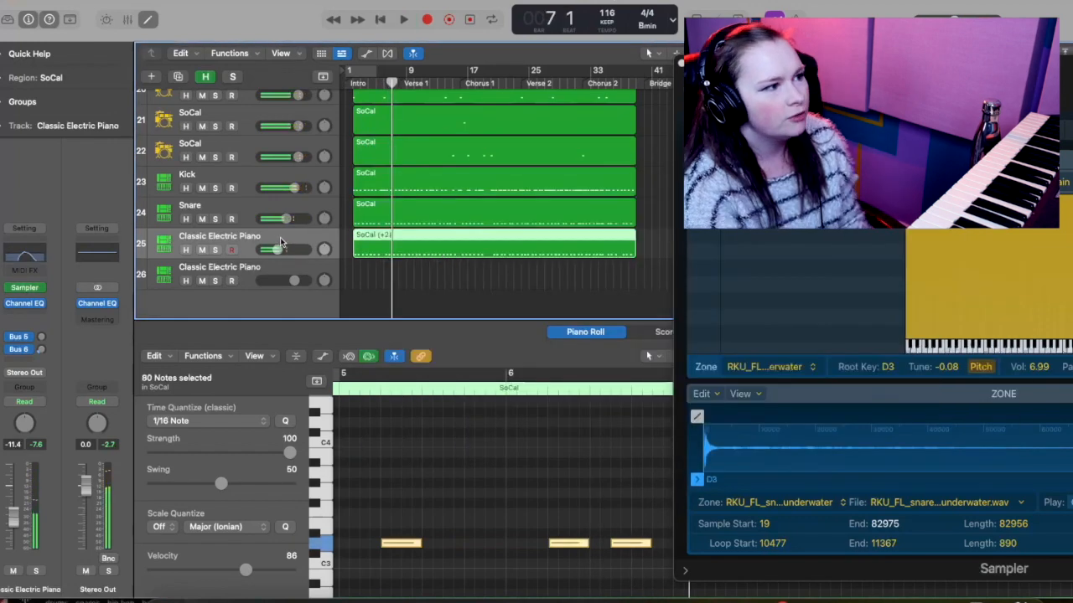
Mute the Kick, Snare and track 25 layers and listen to the remaining drum tracks from the start.
scroll(281, 243, up, 1)
click(202, 270)
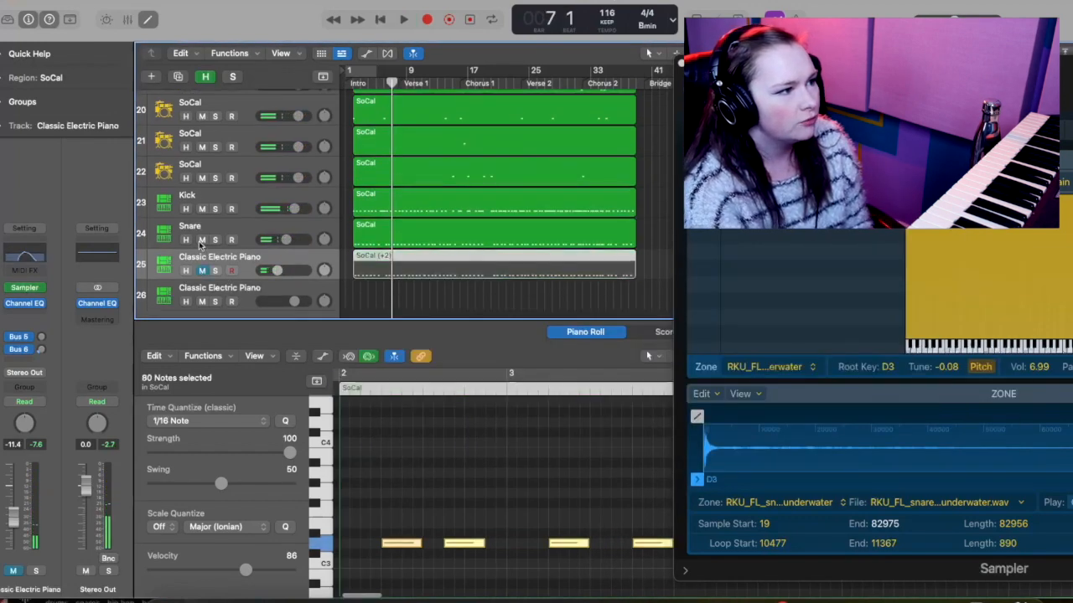
click(202, 240)
click(202, 209)
key(Return)
key(space)
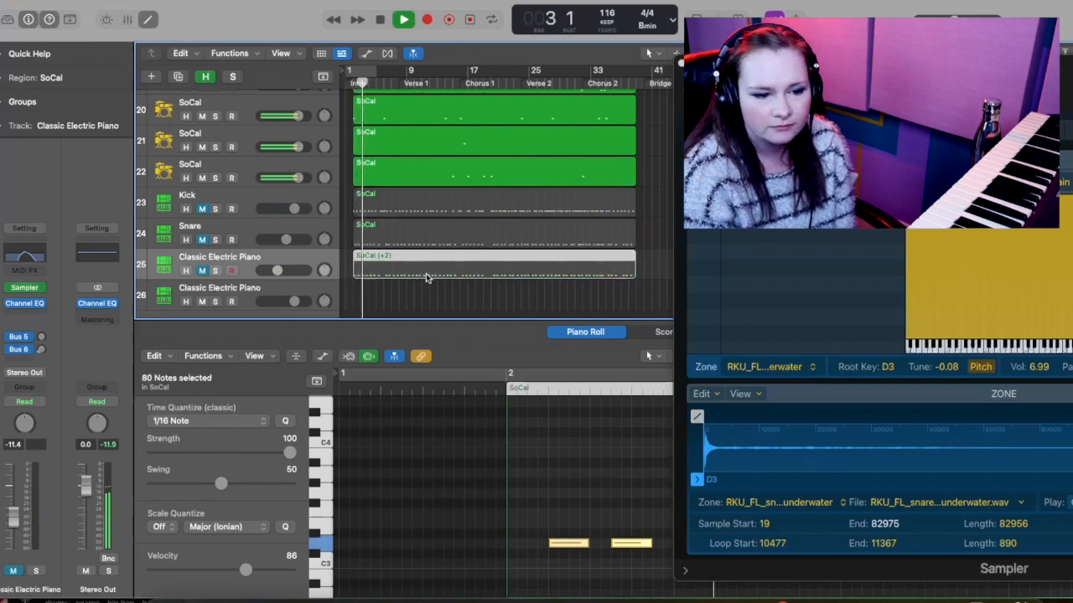
scroll(439, 264, up, 15)
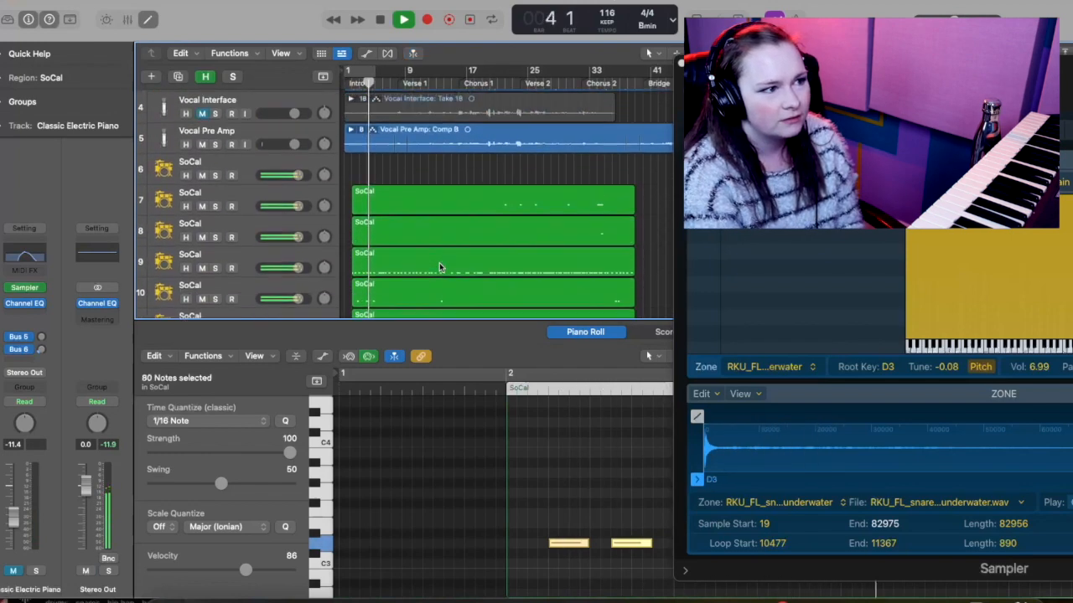
scroll(439, 267, down, 12)
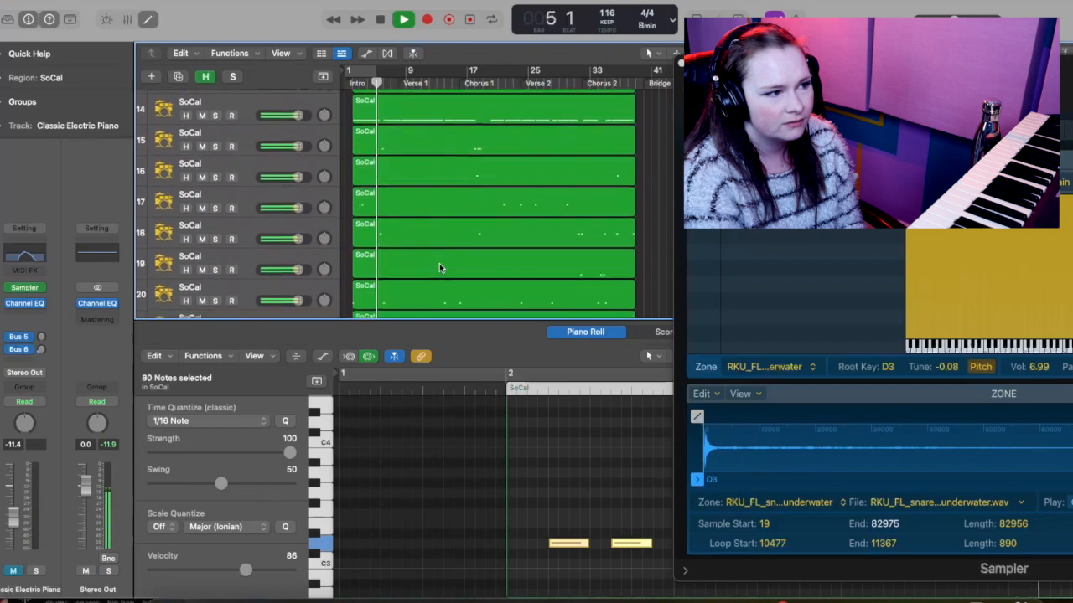
scroll(439, 268, down, 3)
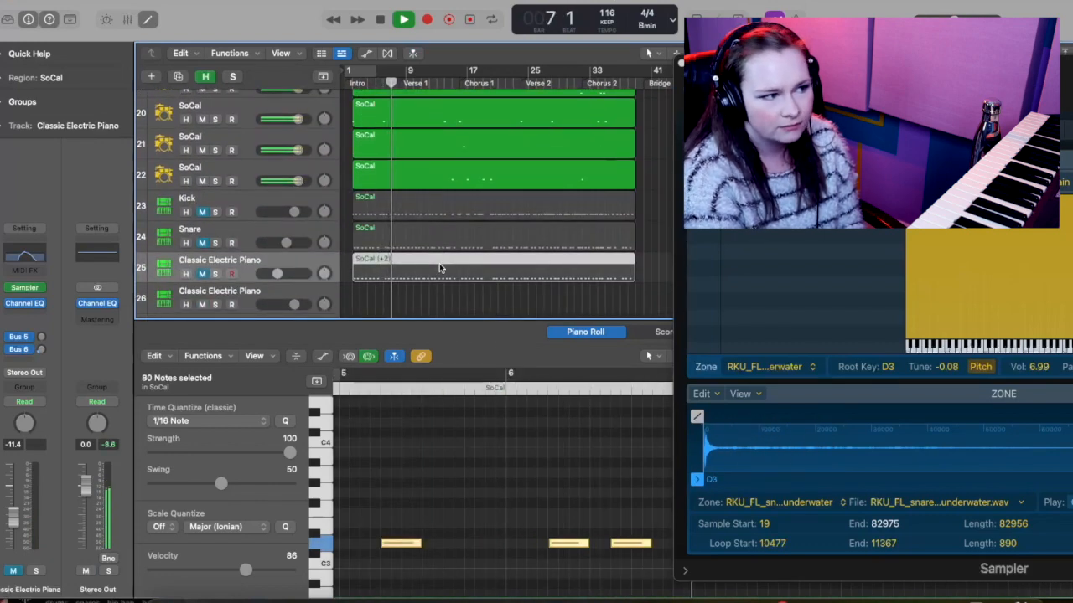
Unmute the Kick, Snare and track 25 layers and play the full drum part from the start.
click(202, 212)
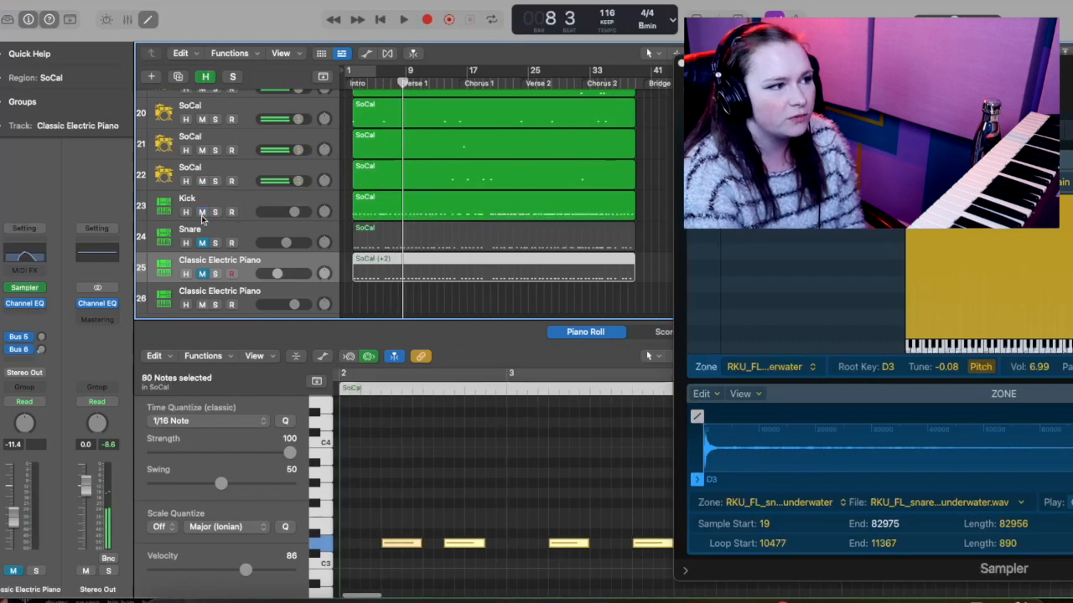
click(202, 243)
click(203, 274)
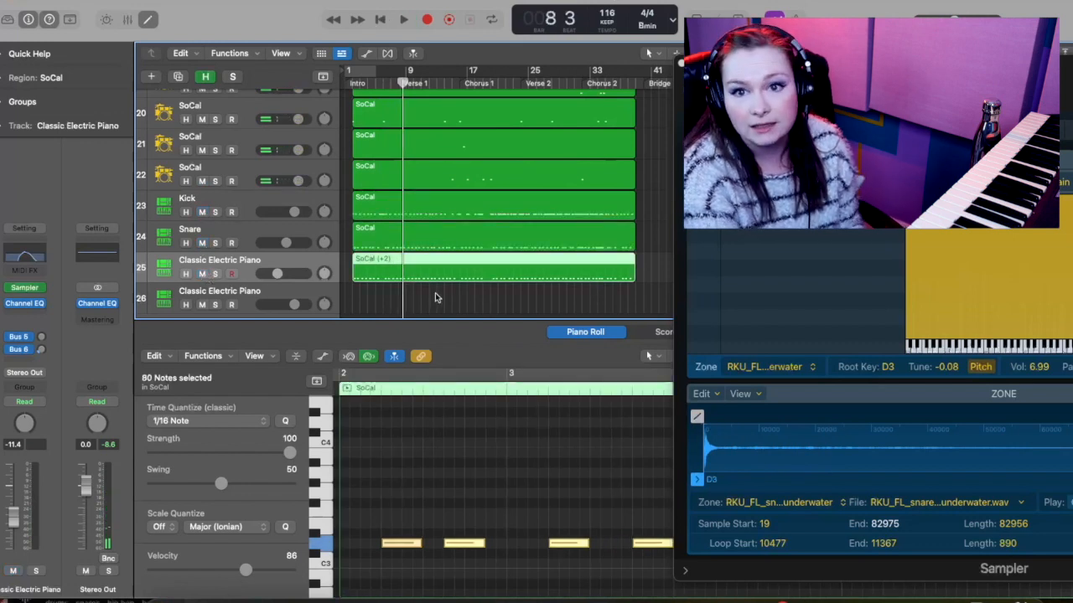
key(space)
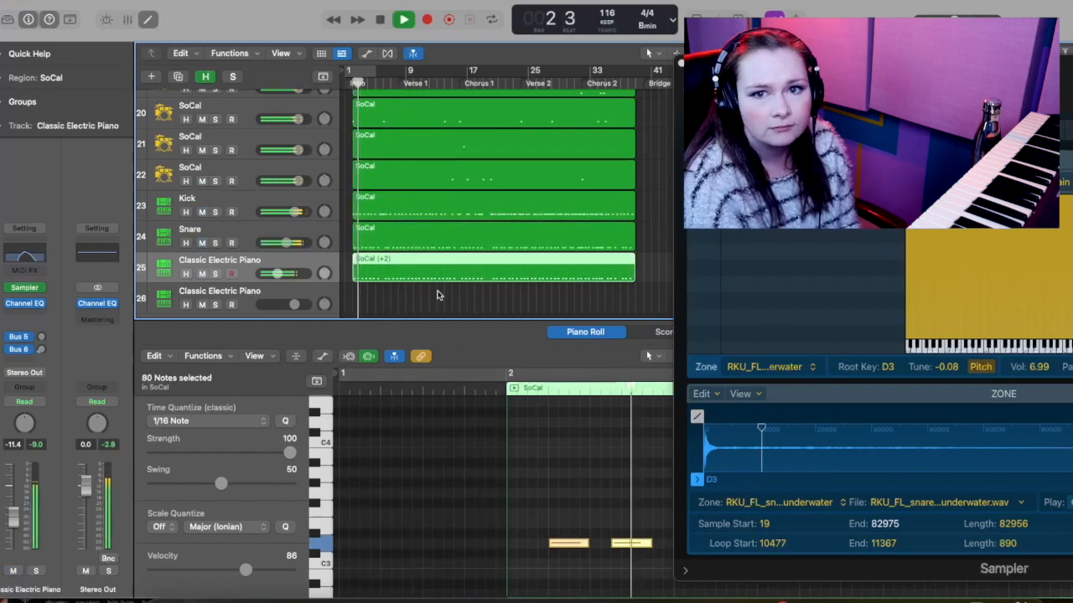